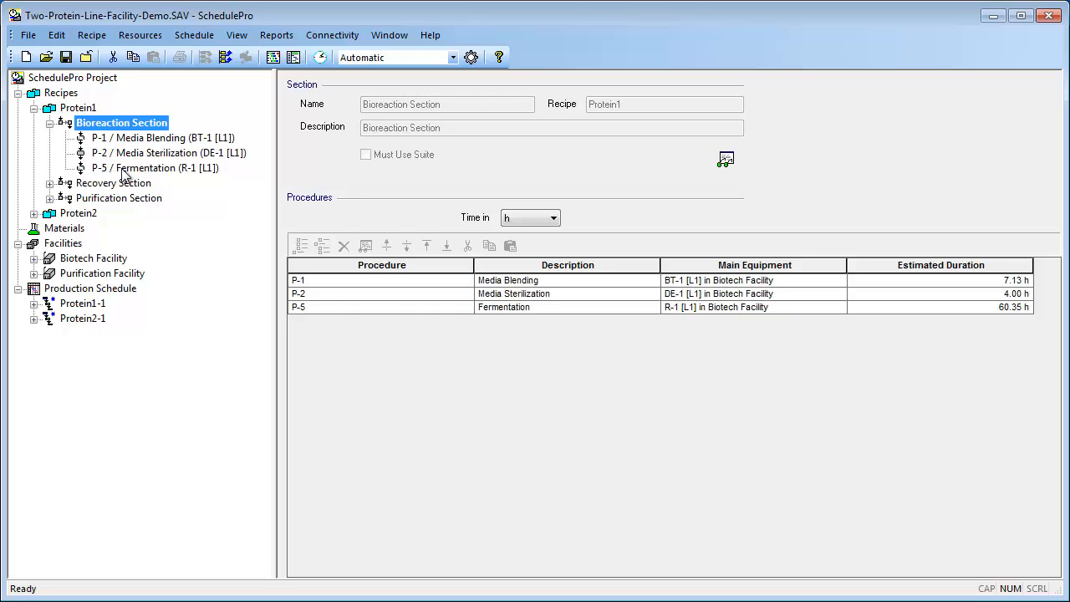
Review the duration, scheduling and auxiliary equipment settings of the Charge Media operation in Protein1's P-1 Media Blending procedure.
{"action": "left_click", "coordinate": [148, 139]}
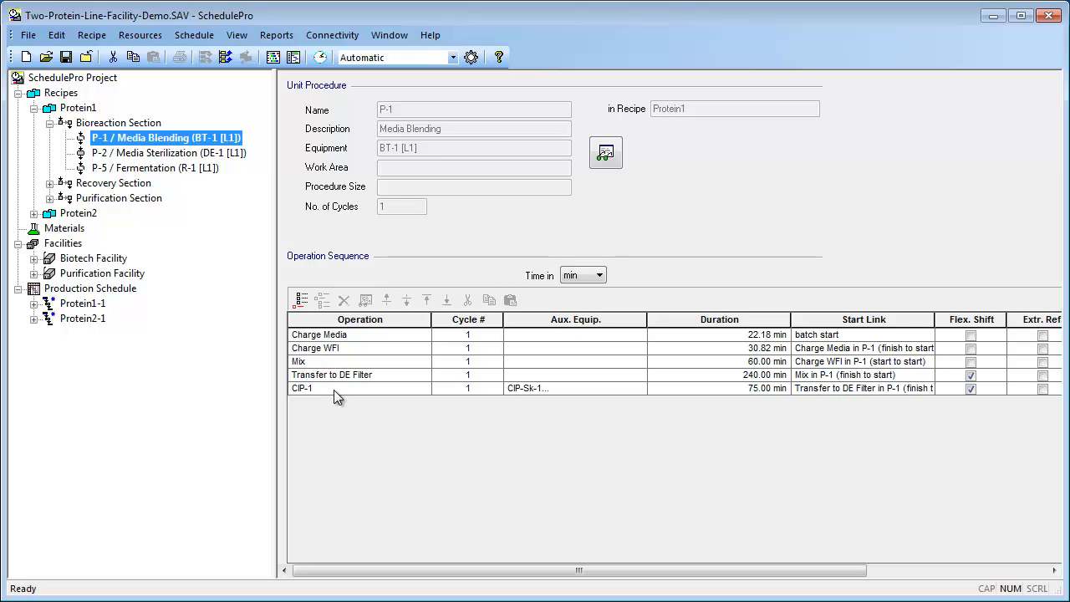
{"action": "left_click", "coordinate": [353, 335]}
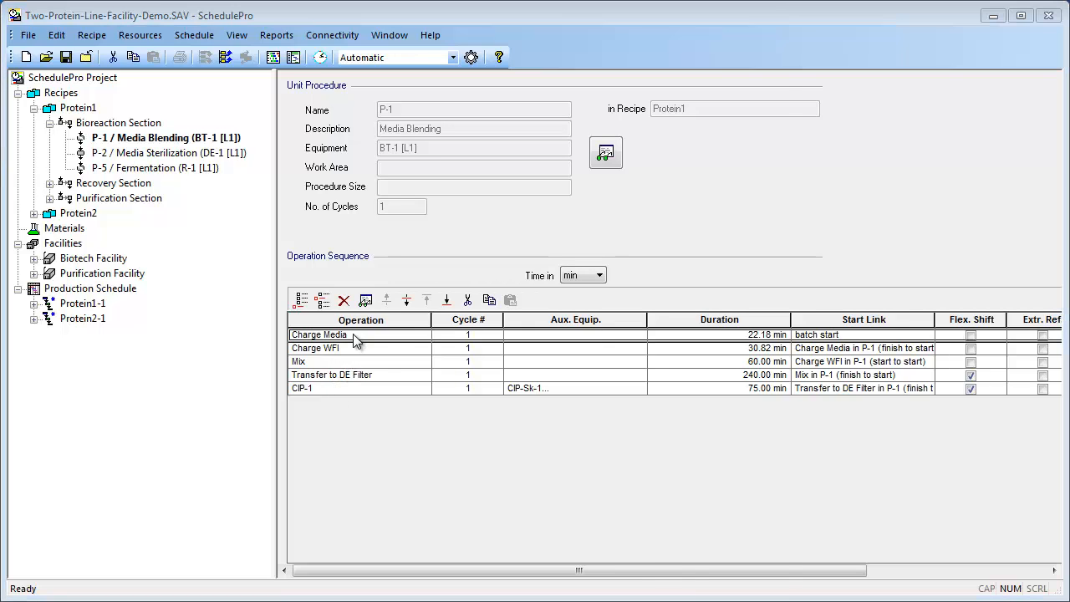
{"action": "double_click", "coordinate": [354, 335]}
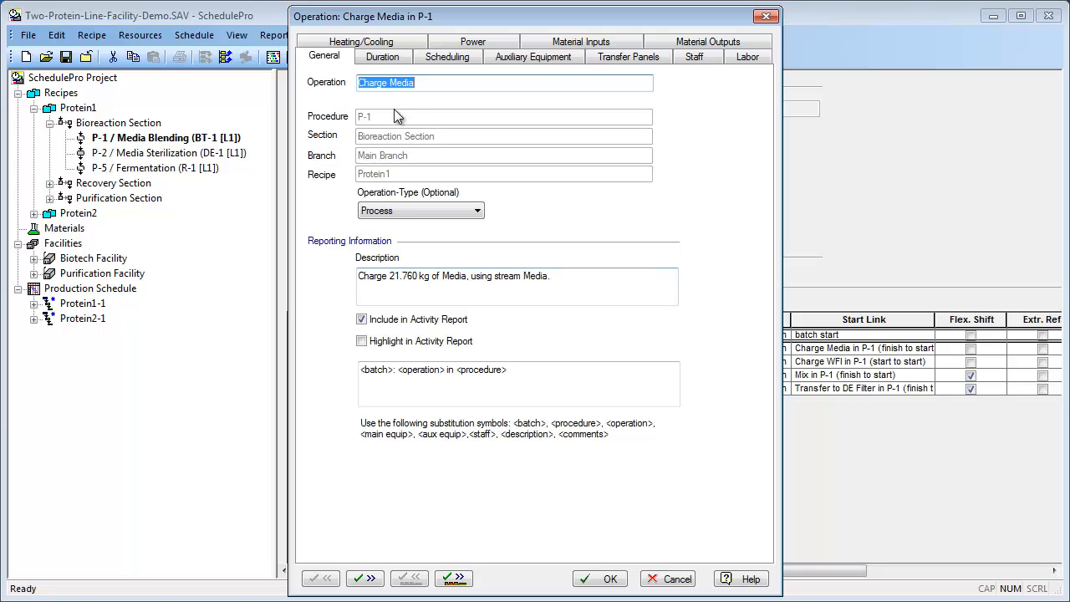
{"action": "left_click", "coordinate": [387, 58]}
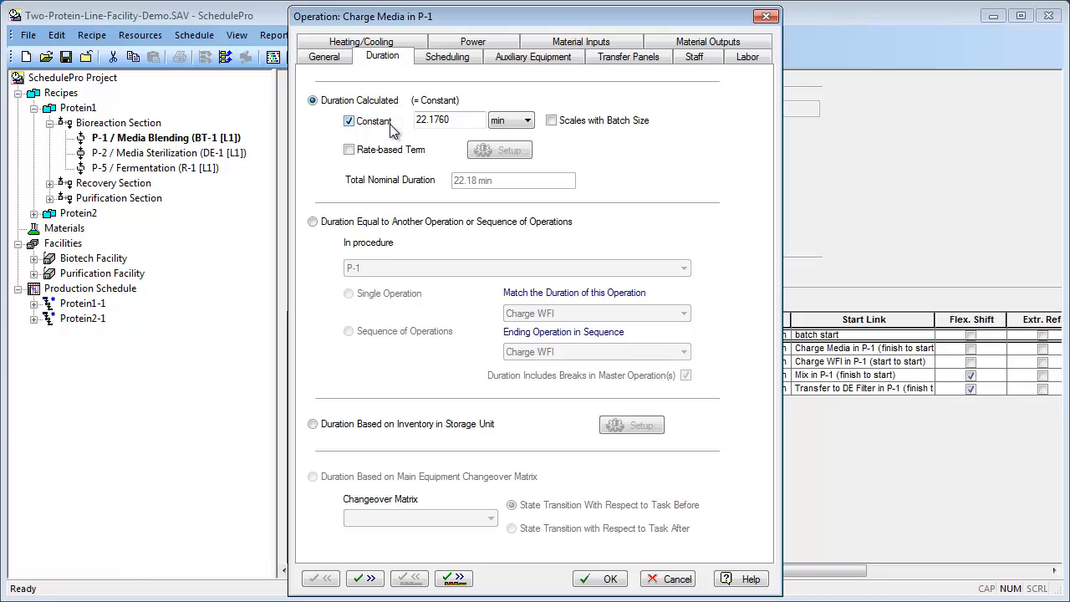
{"action": "left_click", "coordinate": [431, 60]}
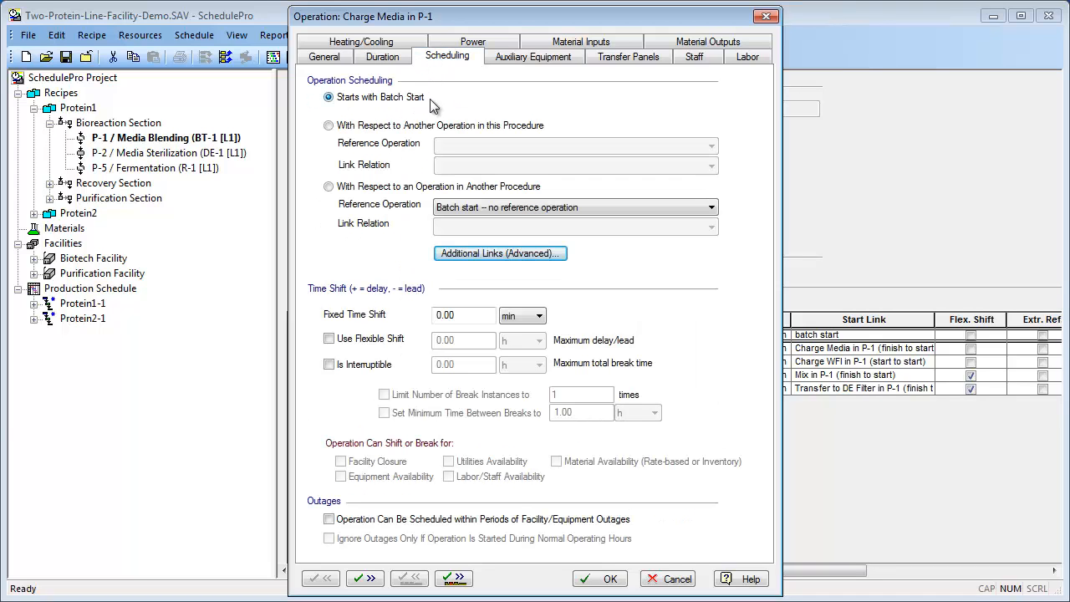
{"action": "left_click", "coordinate": [503, 65]}
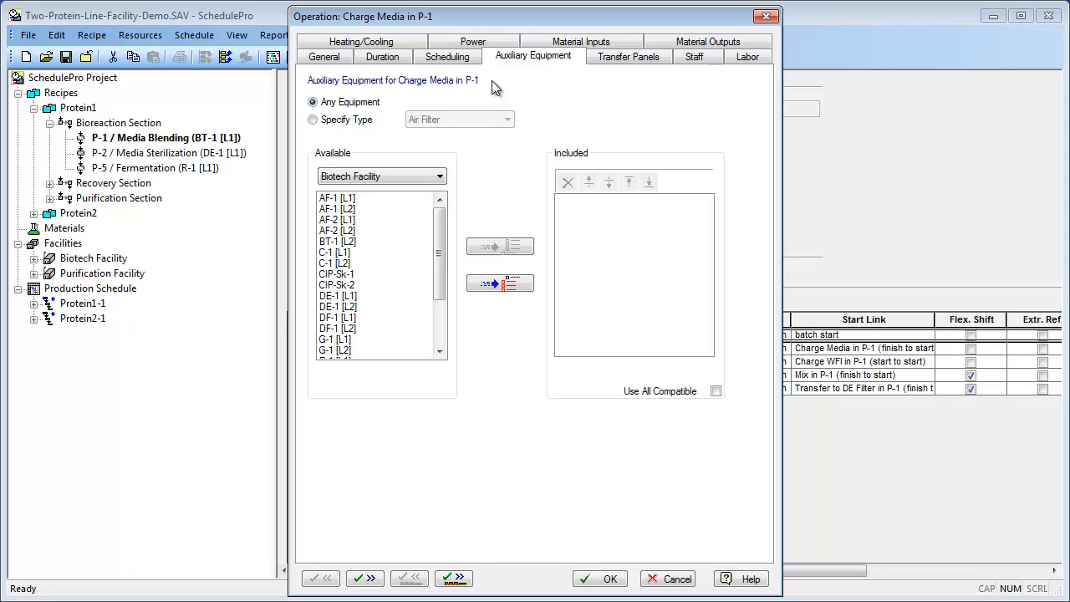
{"action": "left_click", "coordinate": [447, 60]}
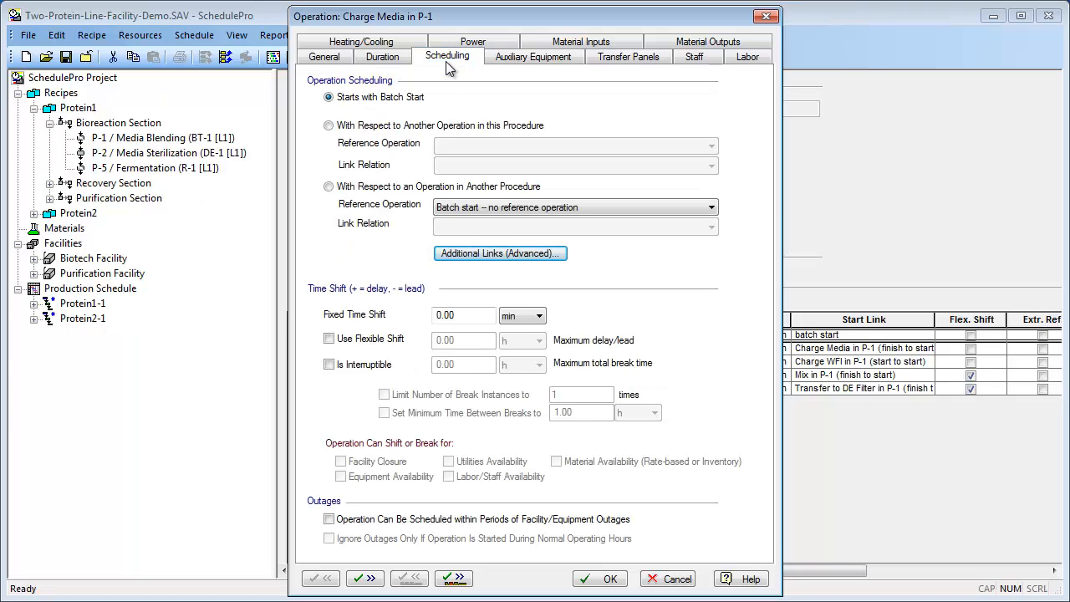
{"action": "left_click", "coordinate": [393, 62]}
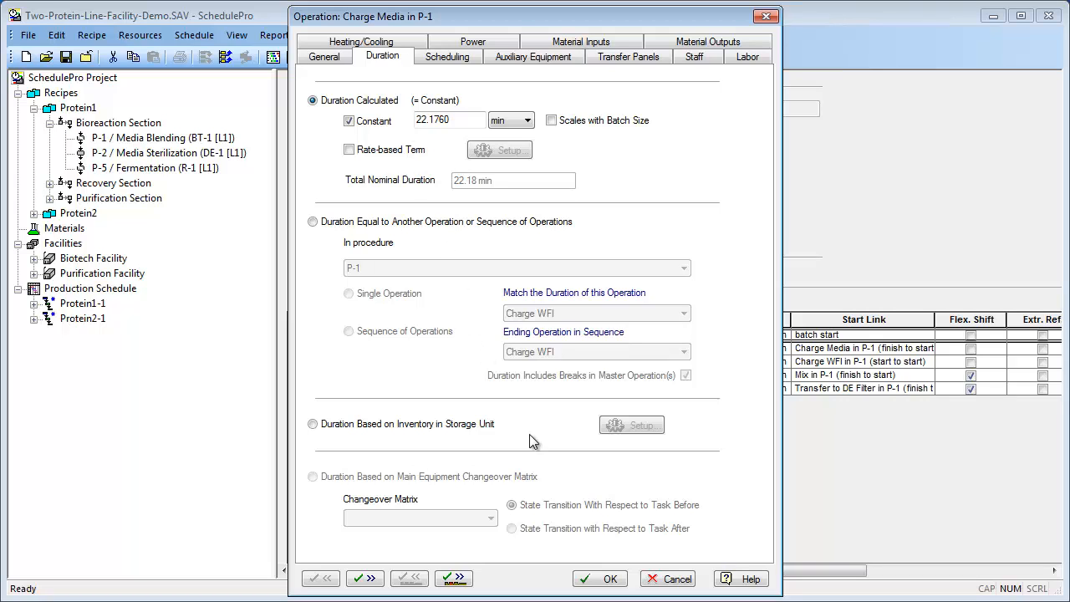
{"action": "left_click", "coordinate": [588, 578]}
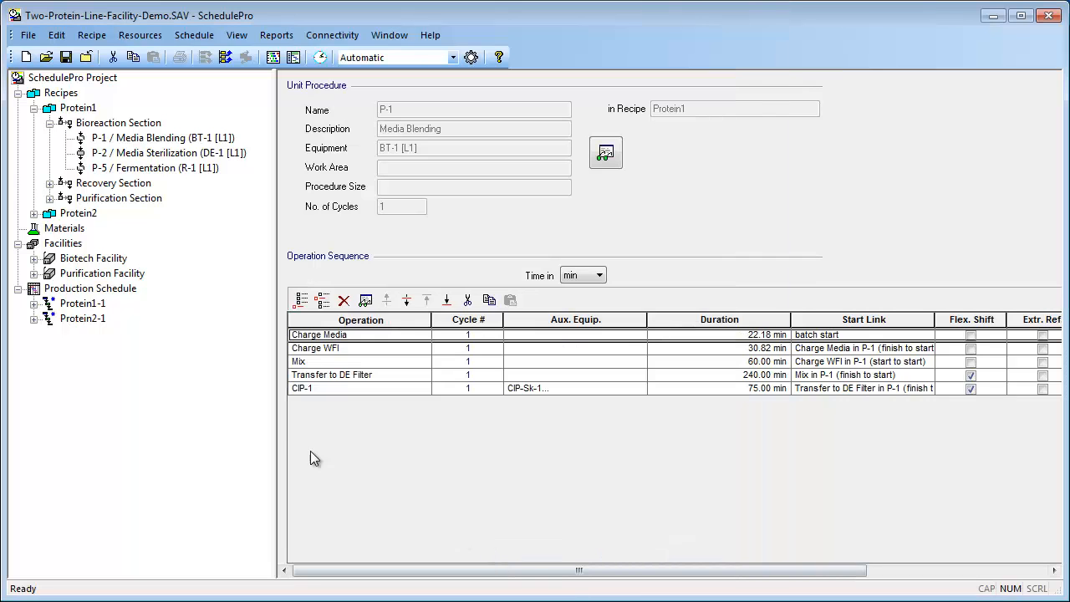
Expand the Biotech Facility's resource categories and inspect the FILTER-1 operation through the Protein1 recipe's Gantt chart.
{"action": "left_click", "coordinate": [34, 259]}
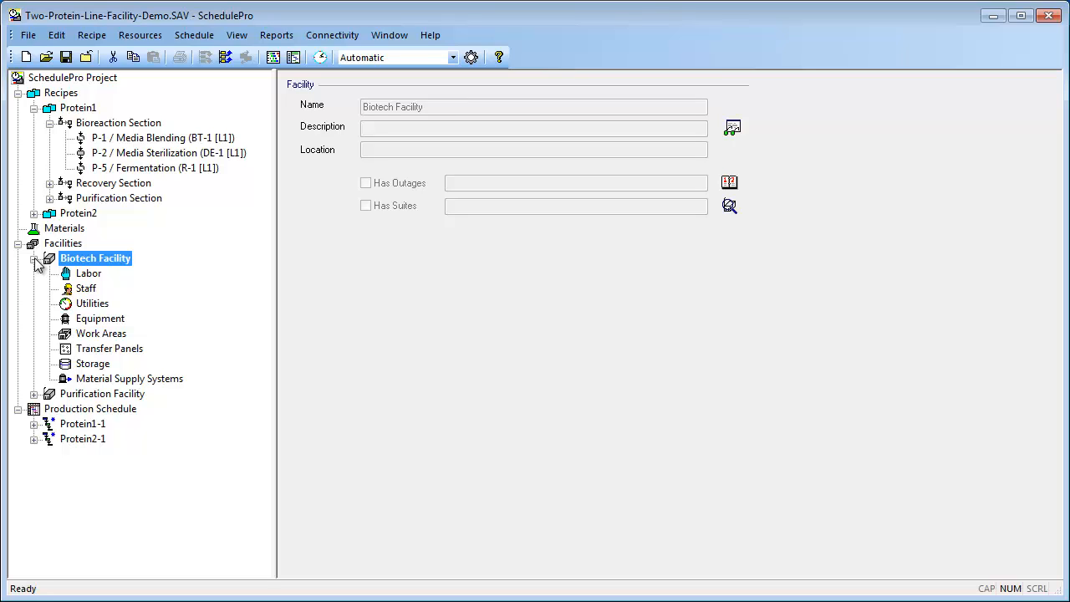
{"action": "left_click", "coordinate": [95, 108]}
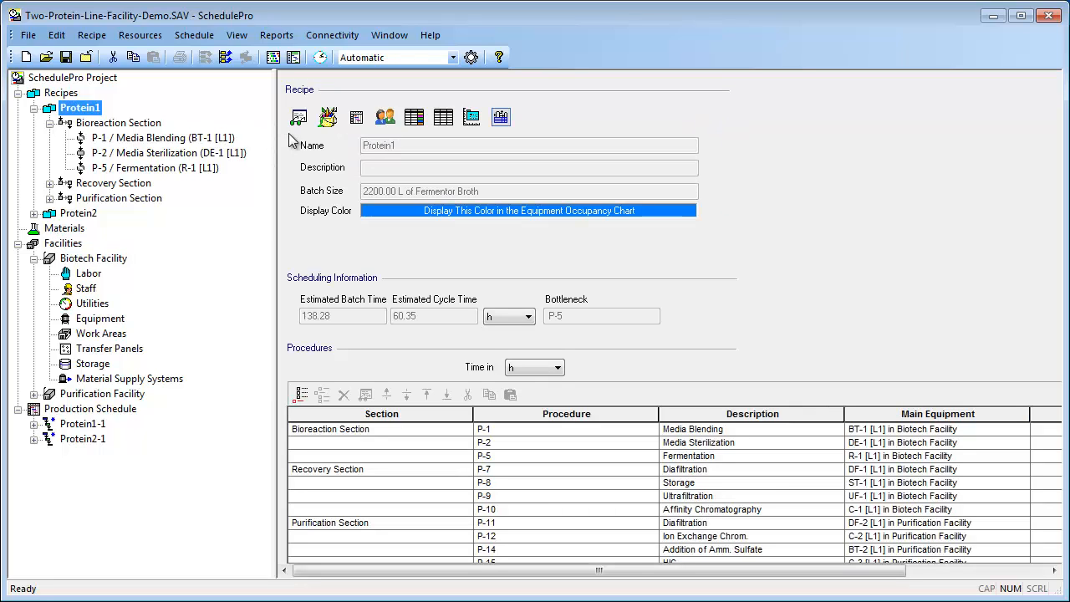
{"action": "left_click", "coordinate": [329, 118]}
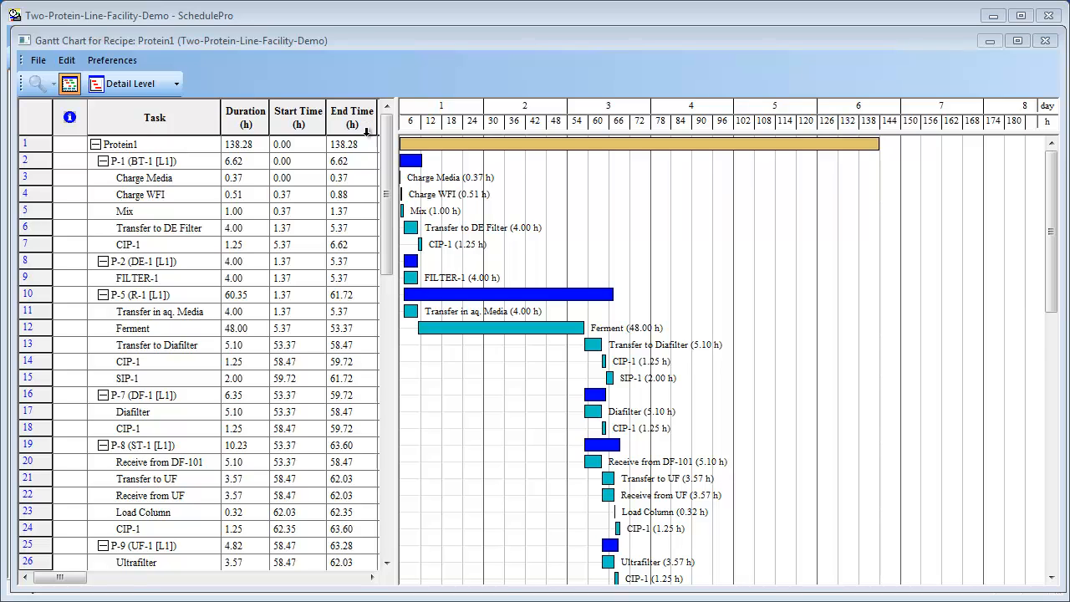
{"action": "double_click", "coordinate": [411, 279]}
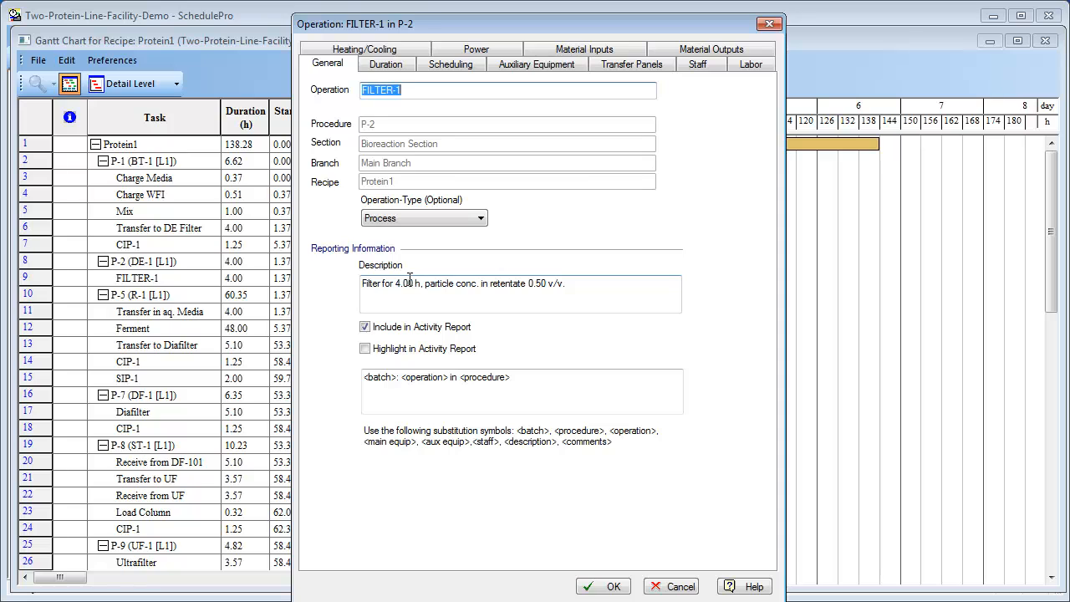
{"action": "left_click", "coordinate": [610, 585]}
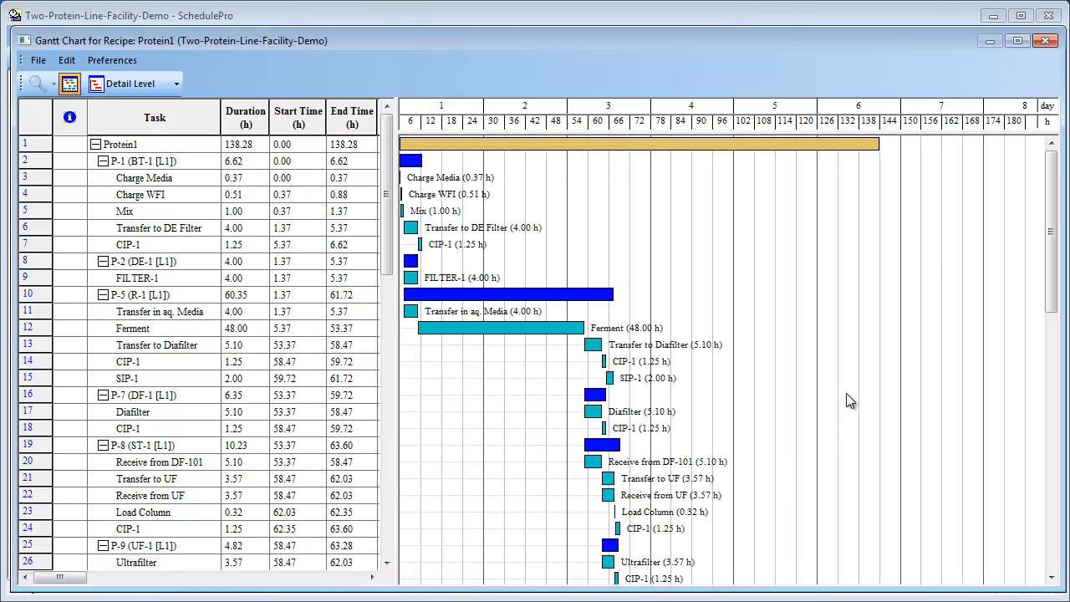
{"action": "left_click", "coordinate": [1044, 40]}
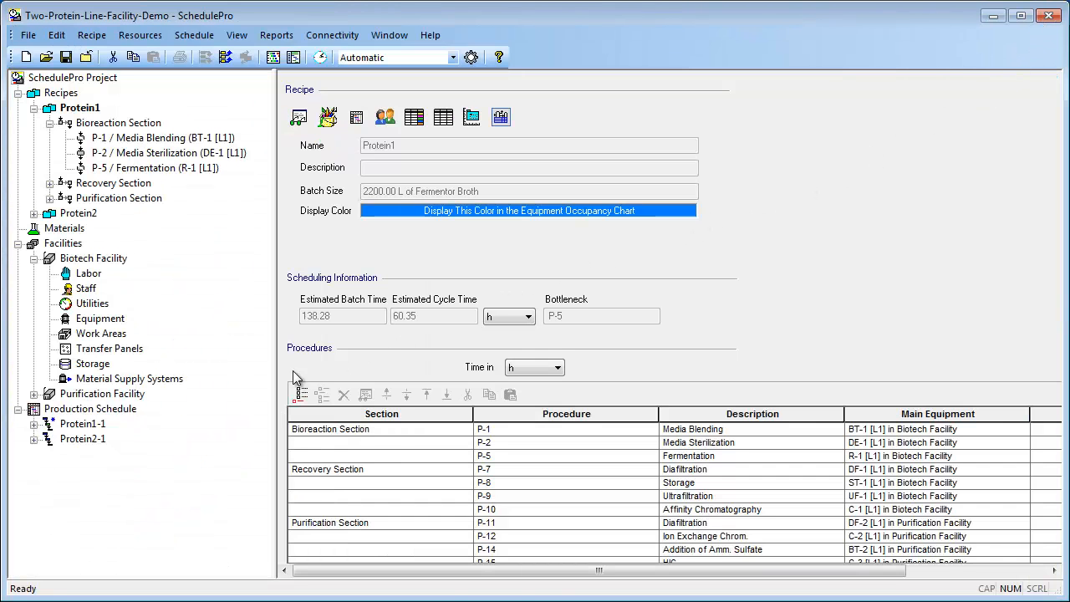
Review the Protein1-1 campaign's amount, time and sequencing, batch start and pre- and post-production settings in the production schedule.
{"action": "left_click", "coordinate": [122, 412]}
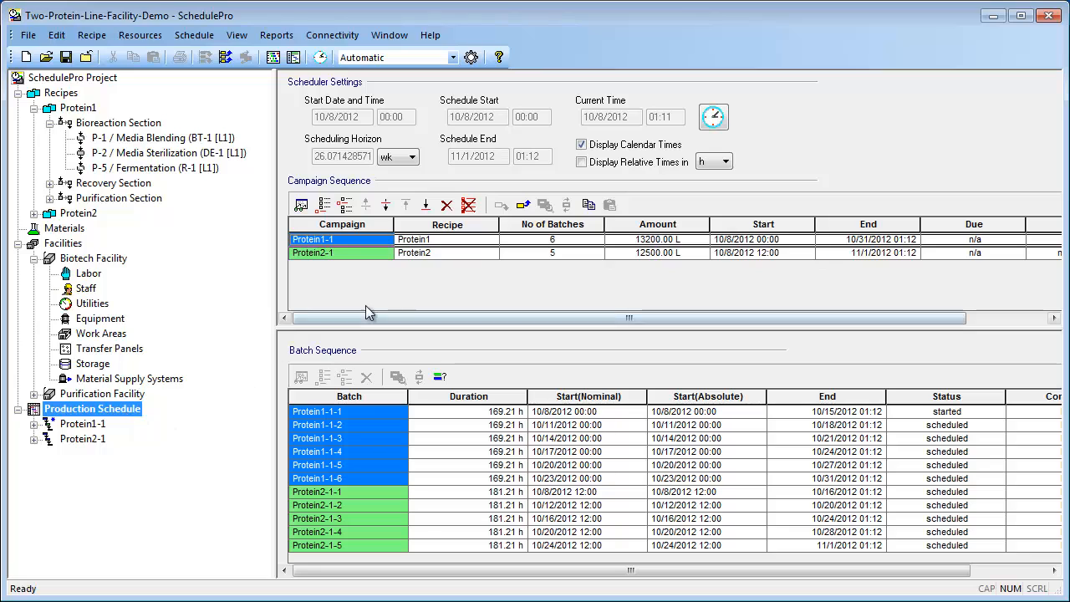
{"action": "double_click", "coordinate": [429, 242]}
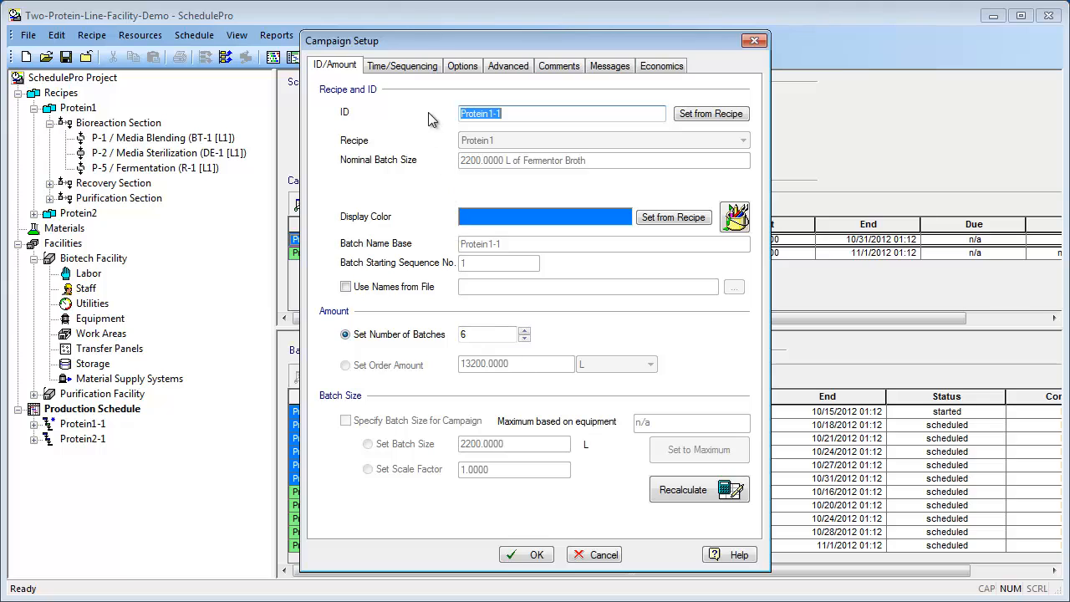
{"action": "left_click", "coordinate": [410, 66]}
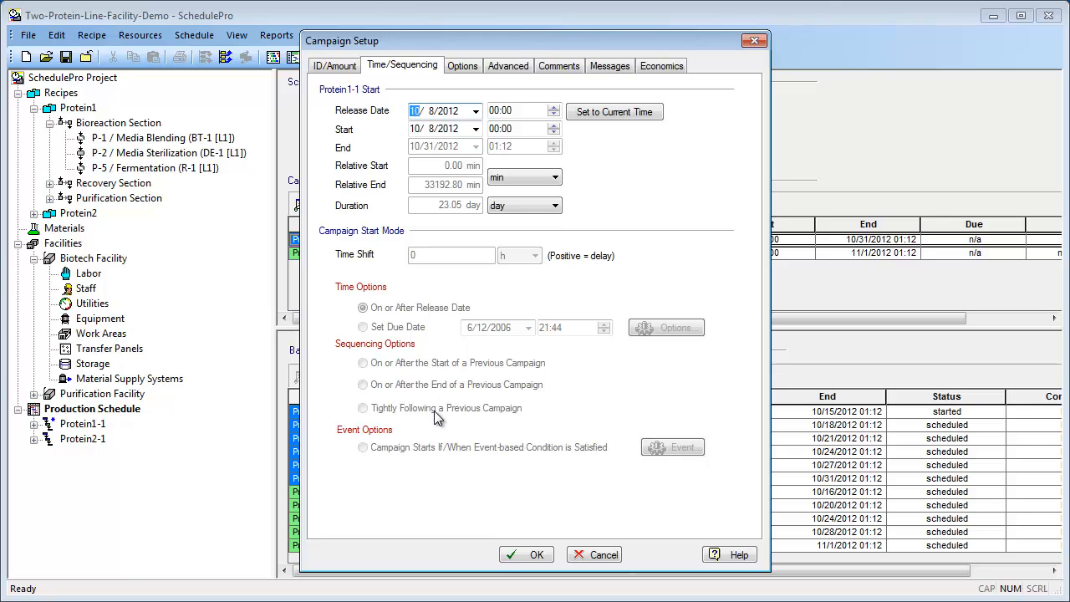
{"action": "left_click", "coordinate": [465, 67]}
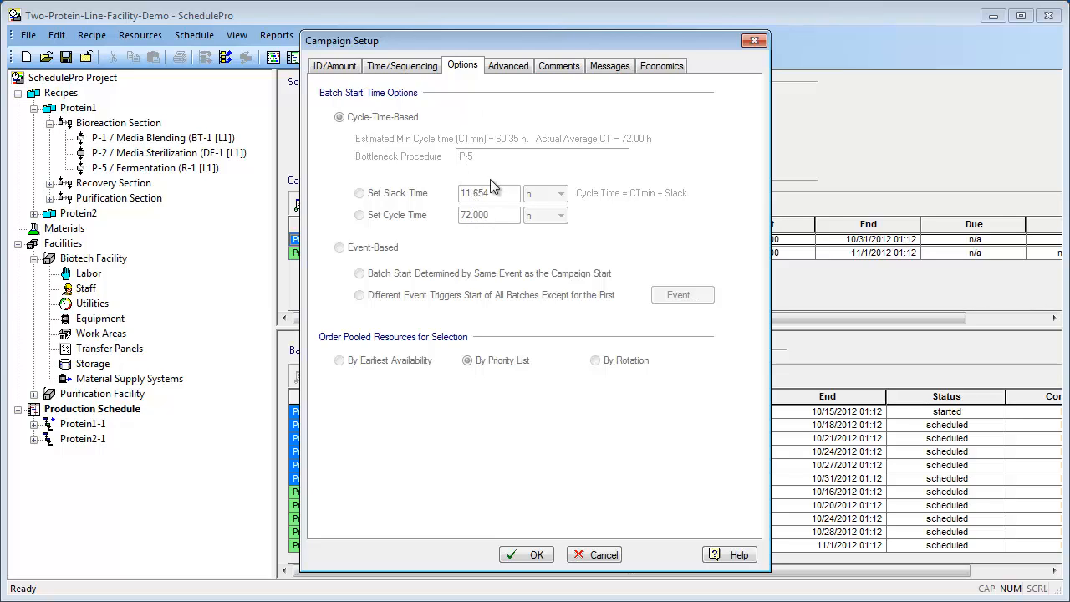
{"action": "left_click", "coordinate": [501, 67]}
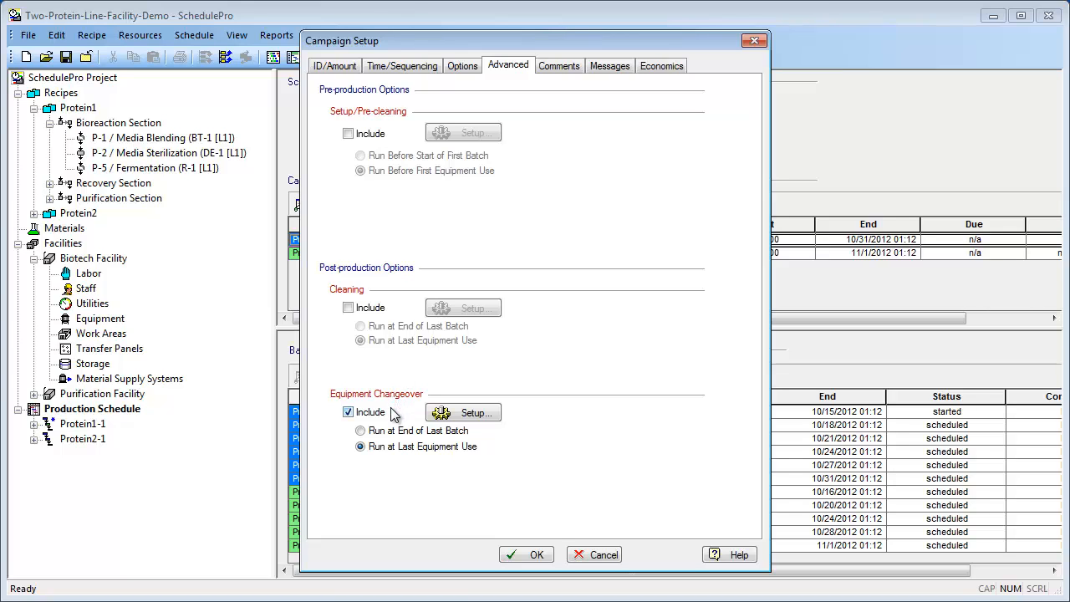
{"action": "left_click", "coordinate": [517, 555]}
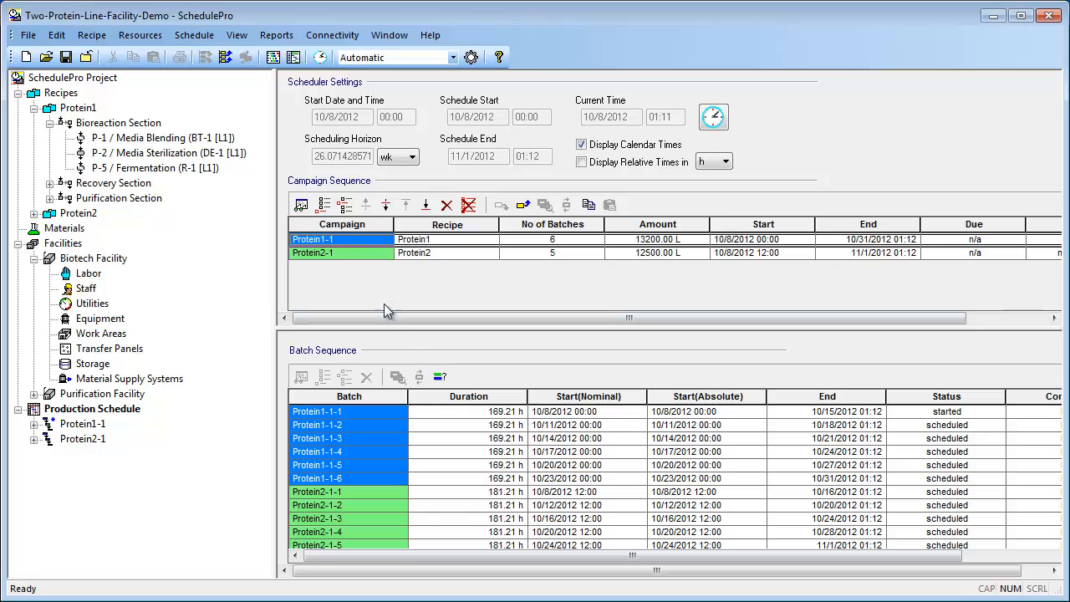
Display the Equipment Occupancy chart and set its bars to be colored by campaign.
{"action": "left_click", "coordinate": [272, 59]}
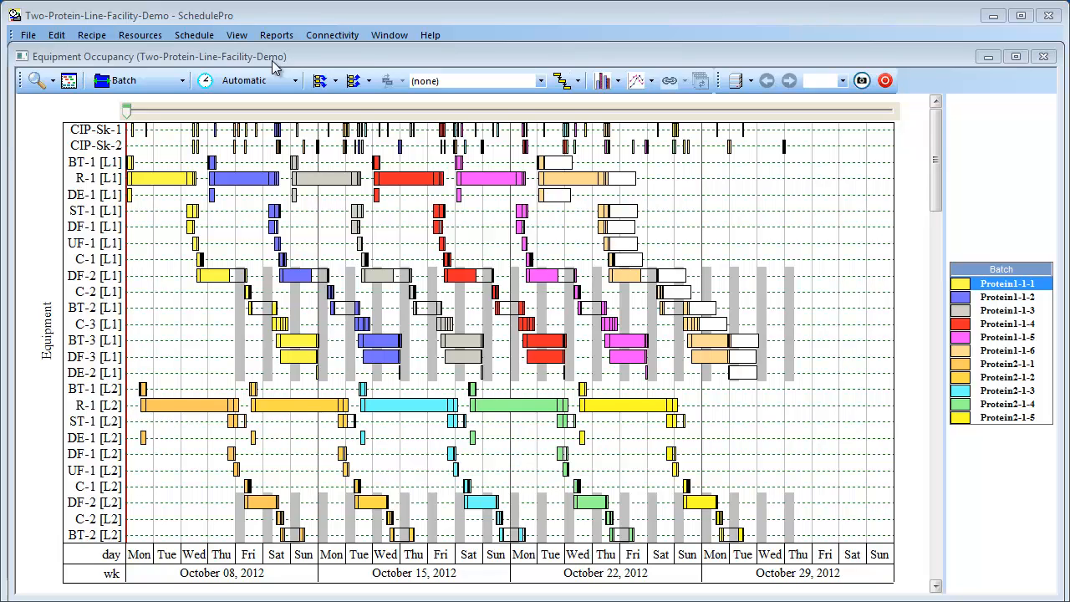
{"action": "right_click", "coordinate": [268, 134]}
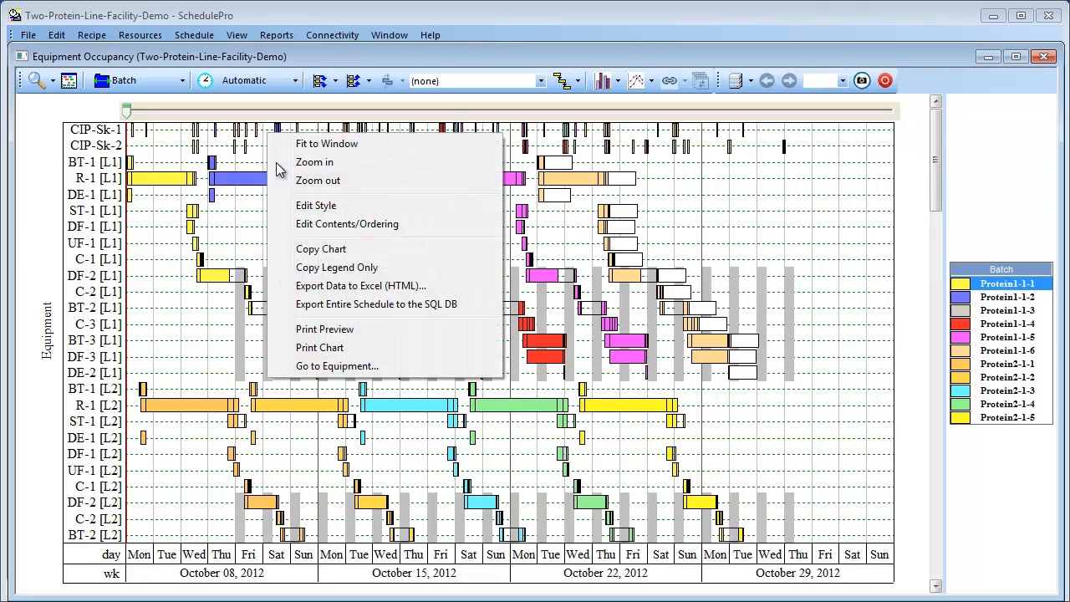
{"action": "left_click", "coordinate": [300, 206]}
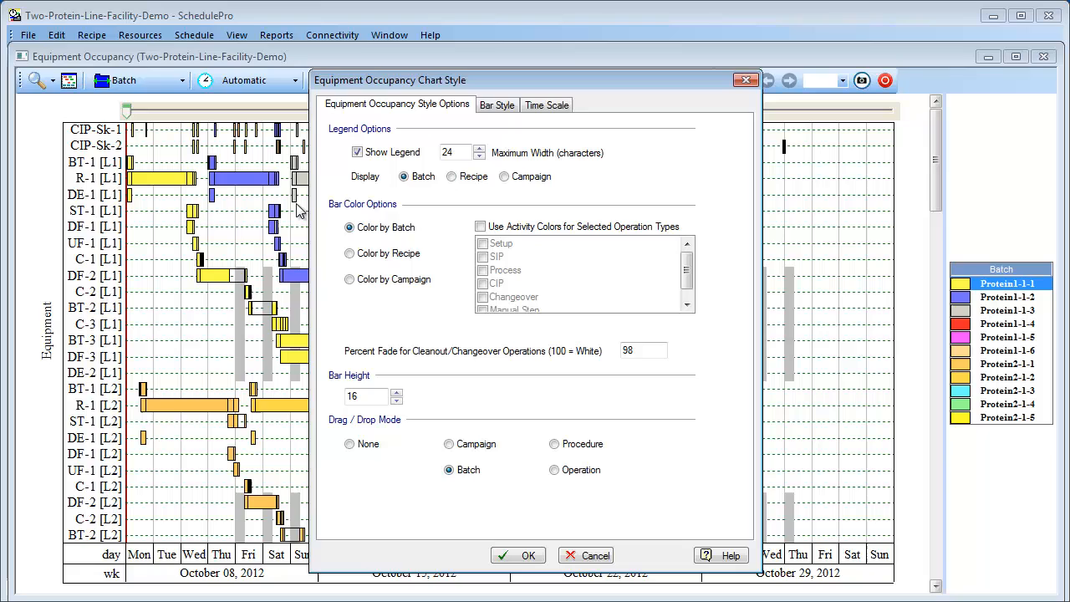
{"action": "left_click", "coordinate": [350, 280]}
{"action": "left_click", "coordinate": [516, 557]}
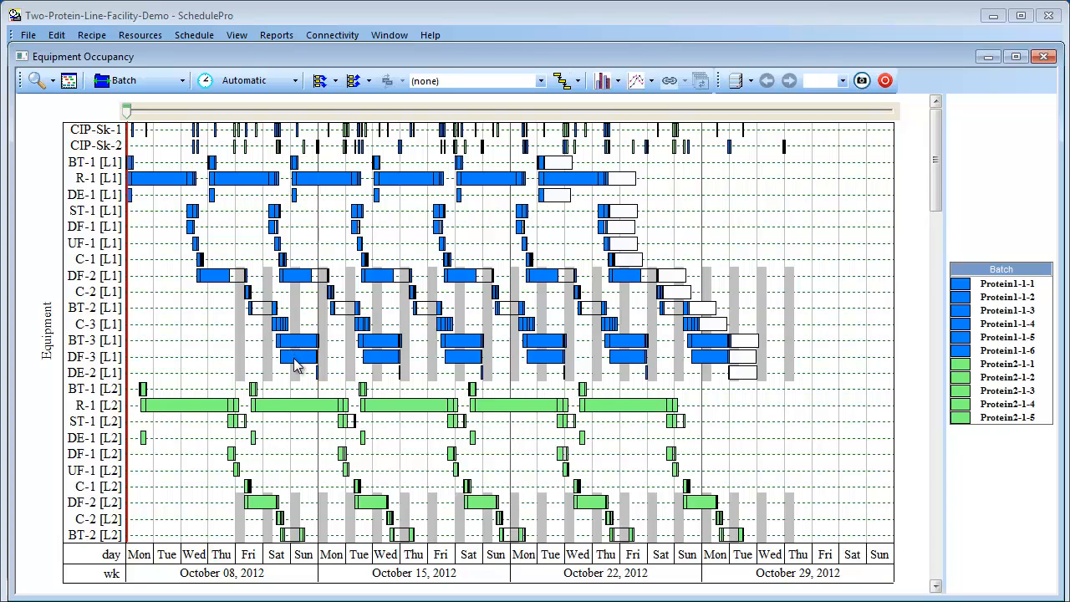
Plot the labor demand for Operator in the Biotech Facility across all recipes and view it over the entire schedule.
{"action": "mouse_move", "coordinate": [294, 366]}
{"action": "left_click", "coordinate": [617, 81]}
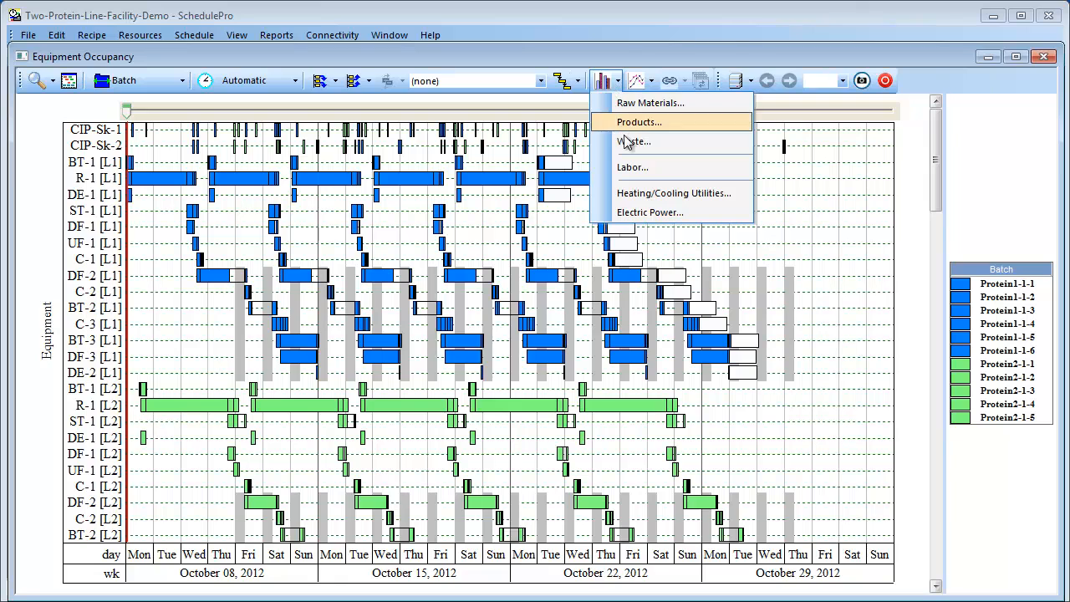
{"action": "left_click", "coordinate": [632, 168]}
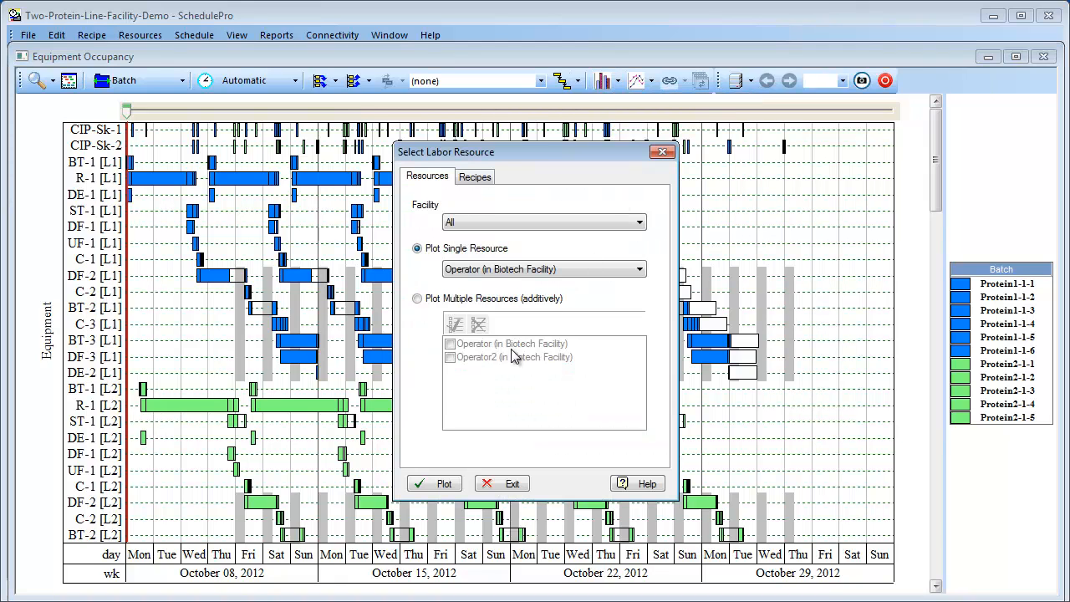
{"action": "left_click", "coordinate": [445, 485]}
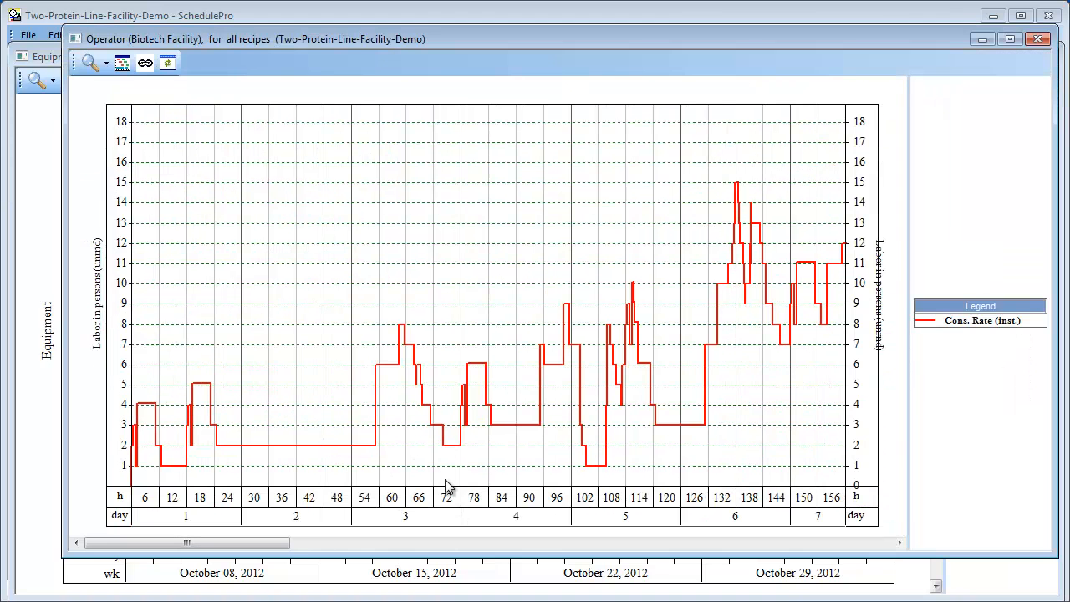
{"action": "left_click", "coordinate": [122, 65]}
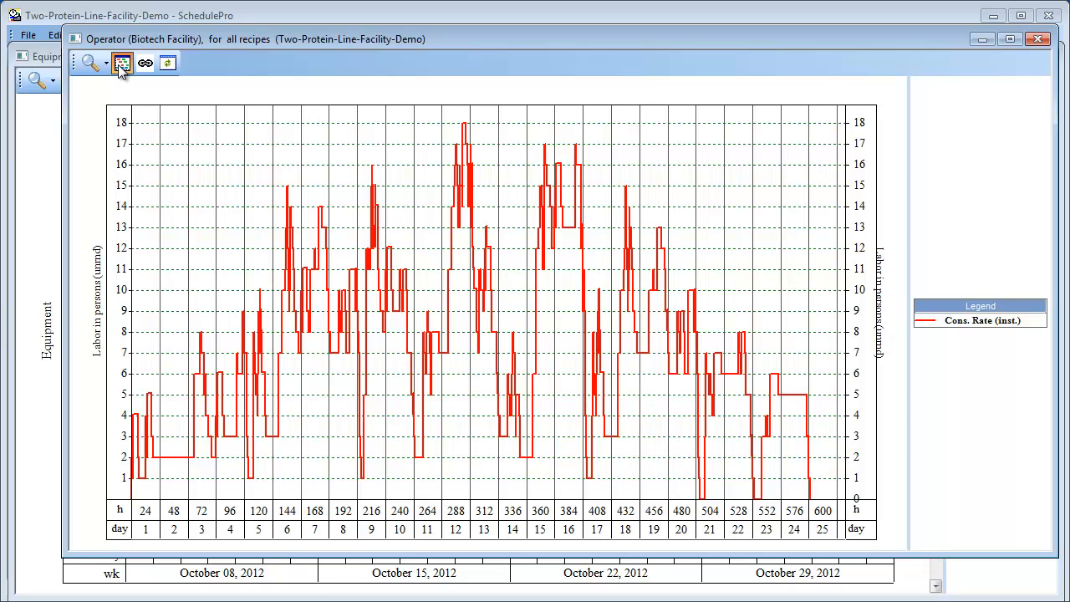
{"action": "left_click", "coordinate": [1037, 40]}
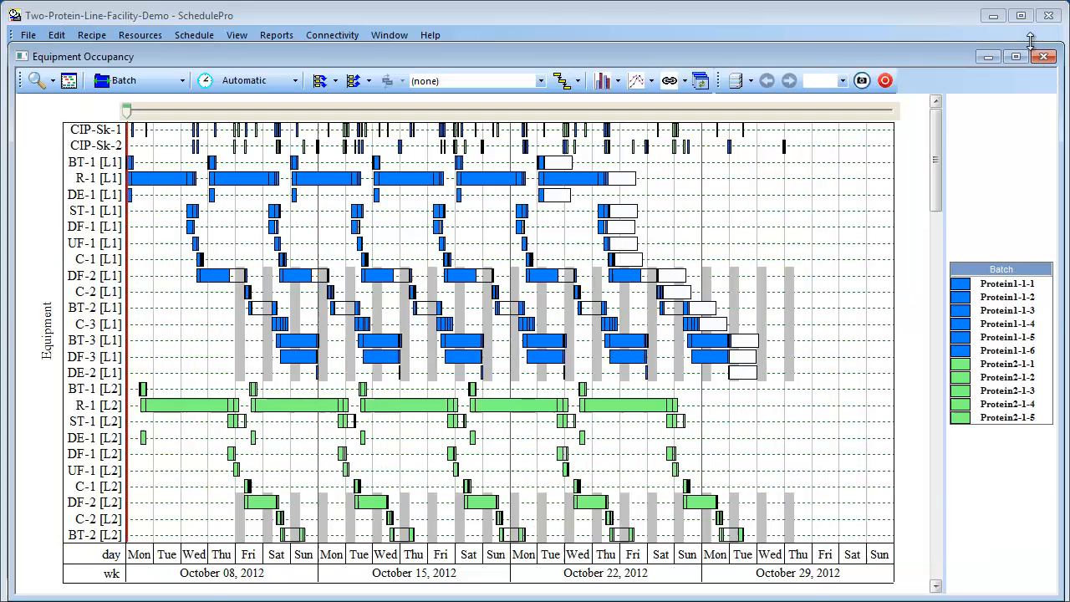
Plot the raw material consumption of WFI across all recipes and fit the chart to the entire schedule.
{"action": "left_click", "coordinate": [618, 82]}
{"action": "left_click", "coordinate": [640, 101]}
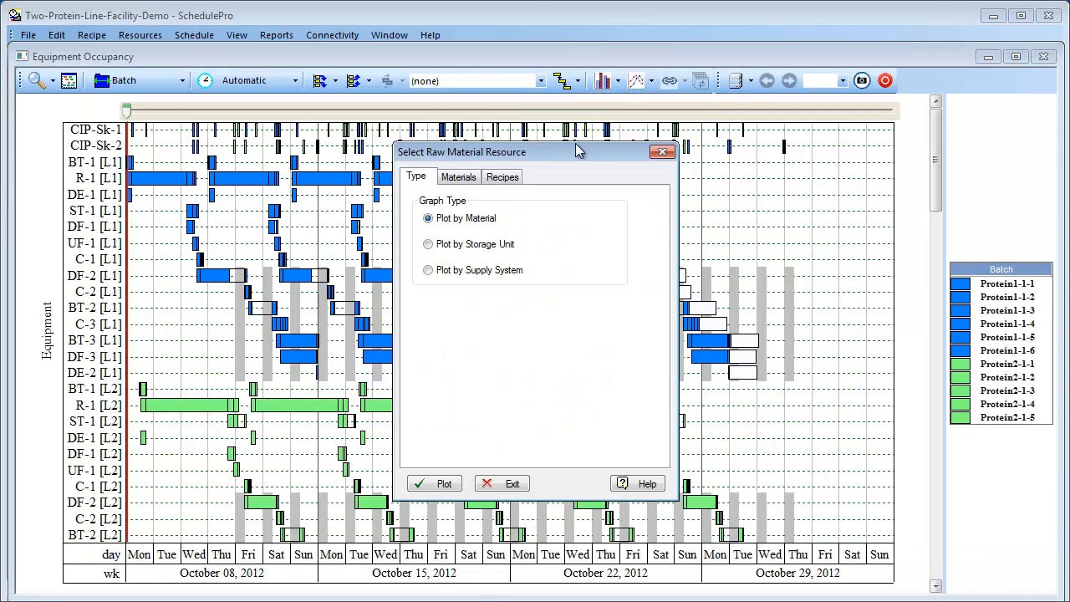
{"action": "left_click", "coordinate": [478, 177]}
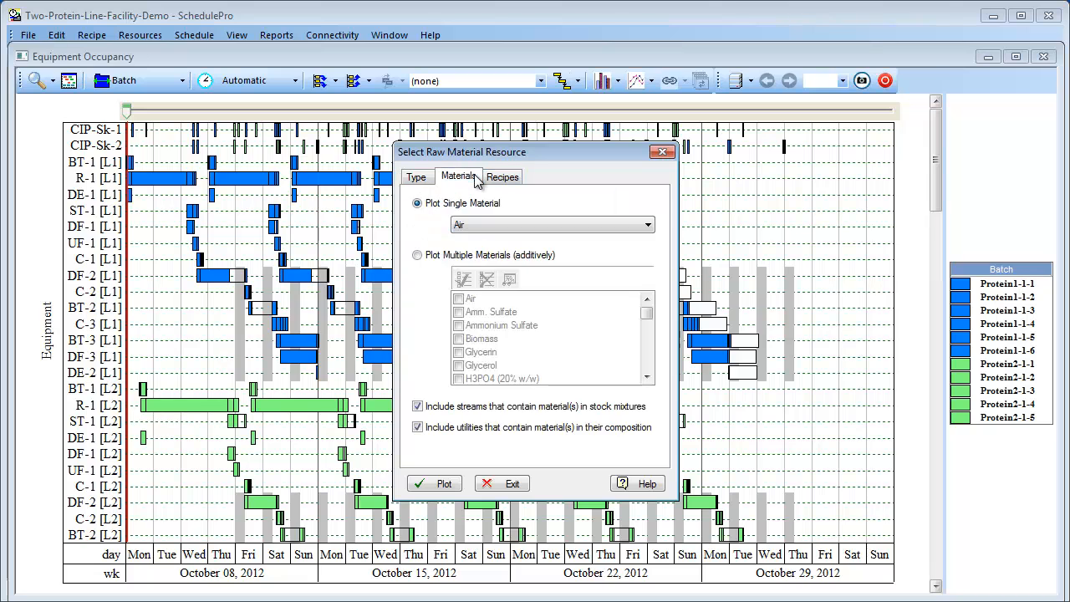
{"action": "left_click", "coordinate": [483, 229]}
{"action": "left_click", "coordinate": [490, 569]}
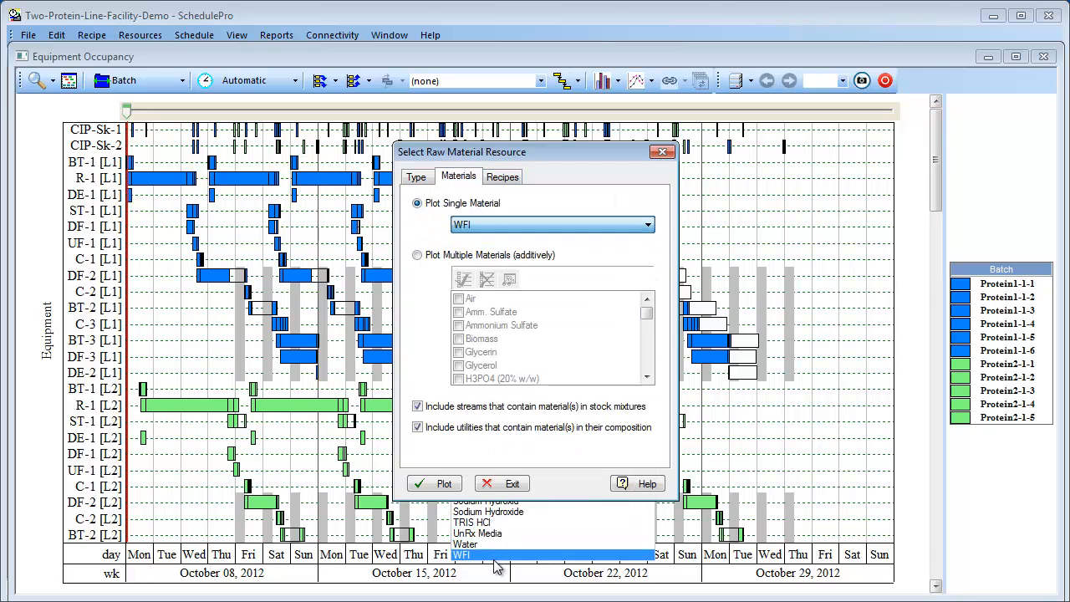
{"action": "left_click", "coordinate": [437, 485]}
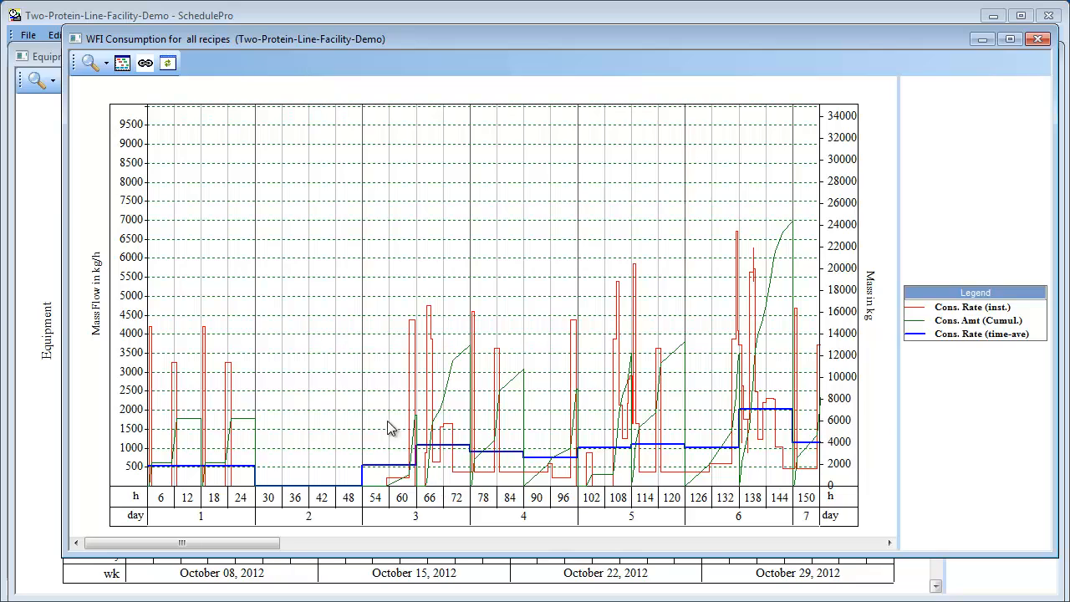
{"action": "left_click", "coordinate": [122, 63]}
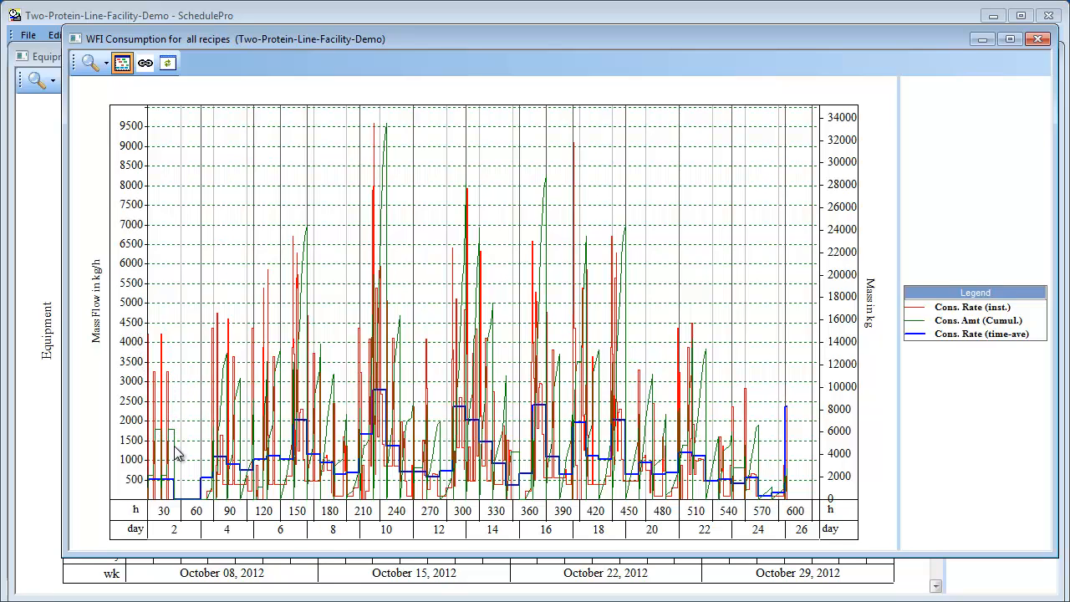
Link the WFI consumption chart to the Equipment Occupancy chart, and plot and link the material supply inventory of WFI System (in Biotech Facility).
{"action": "mouse_move", "coordinate": [176, 488]}
{"action": "left_click", "coordinate": [145, 66]}
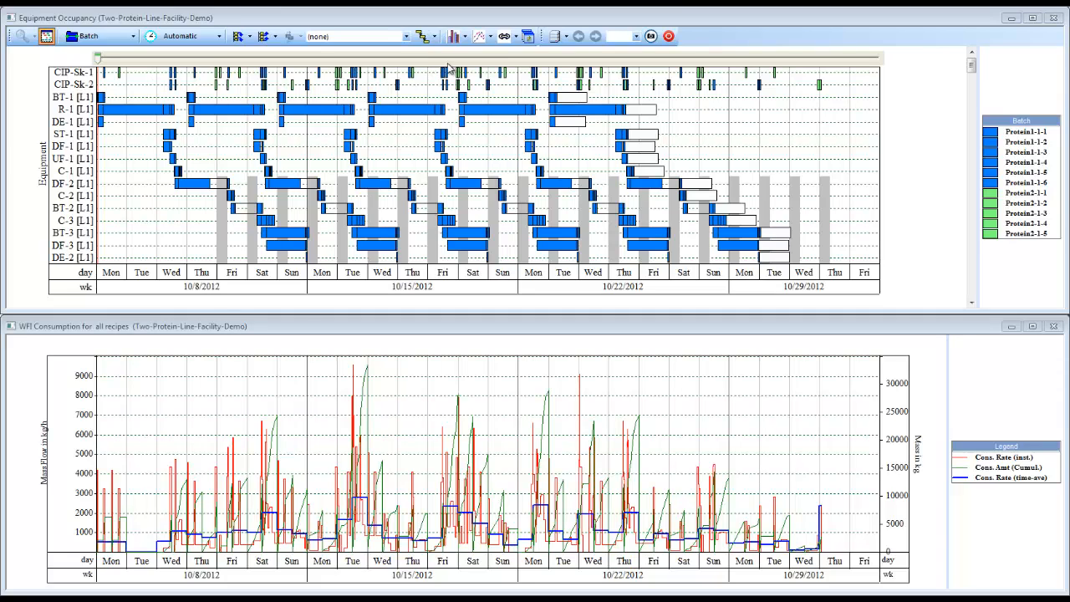
{"action": "left_click", "coordinate": [490, 38]}
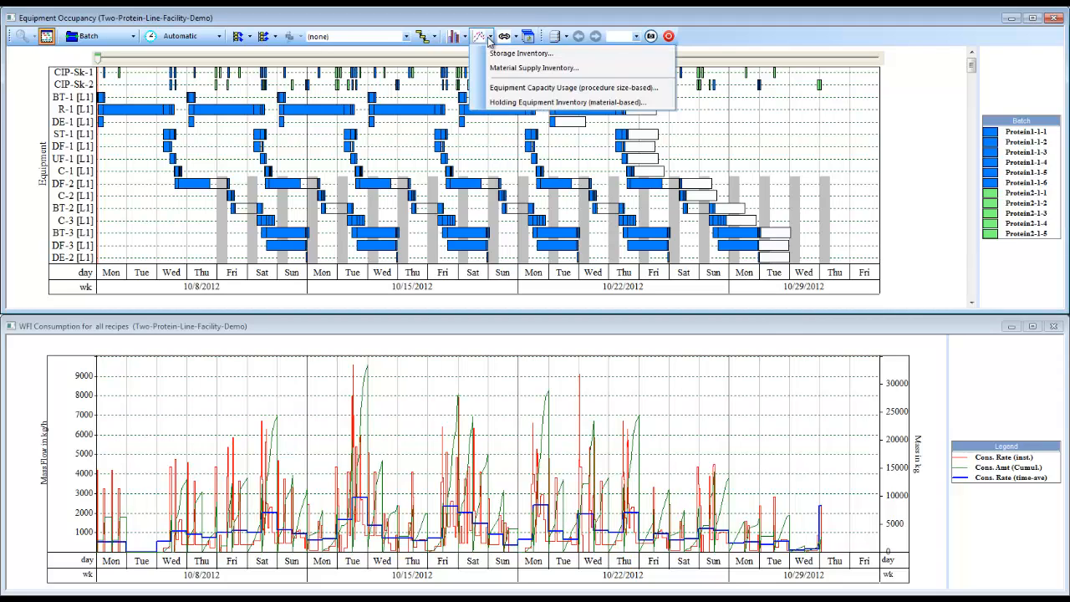
{"action": "left_click", "coordinate": [493, 68]}
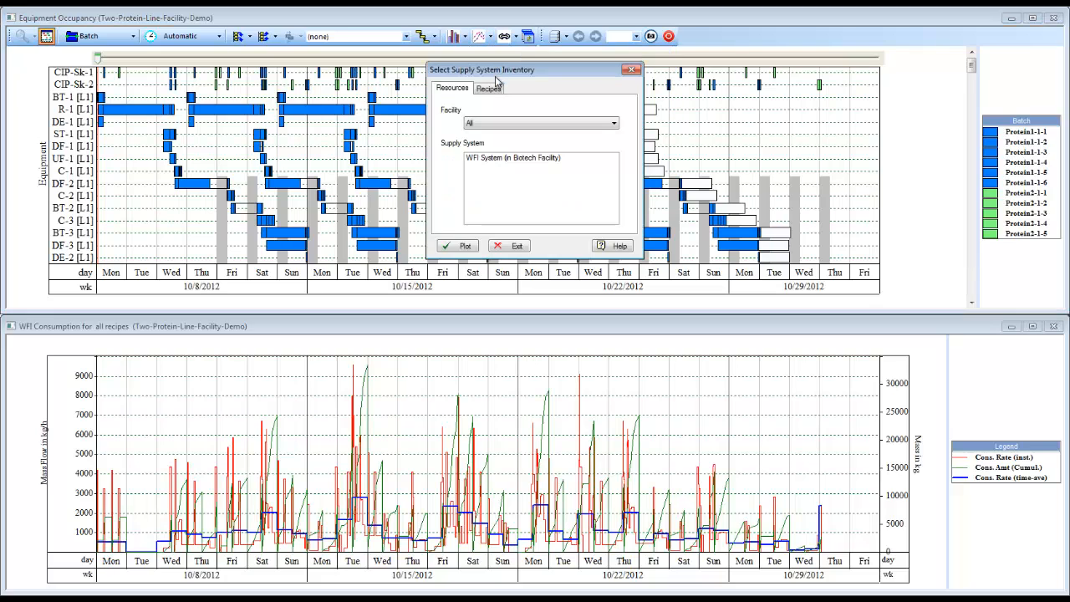
{"action": "left_click", "coordinate": [508, 159]}
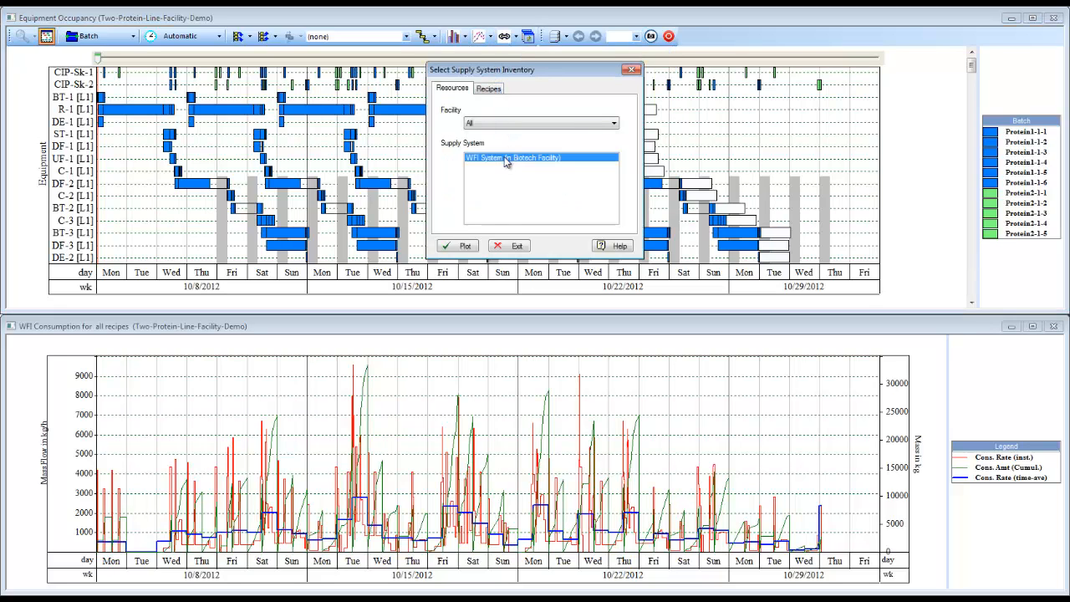
{"action": "left_click", "coordinate": [462, 247]}
{"action": "mouse_move", "coordinate": [468, 250]}
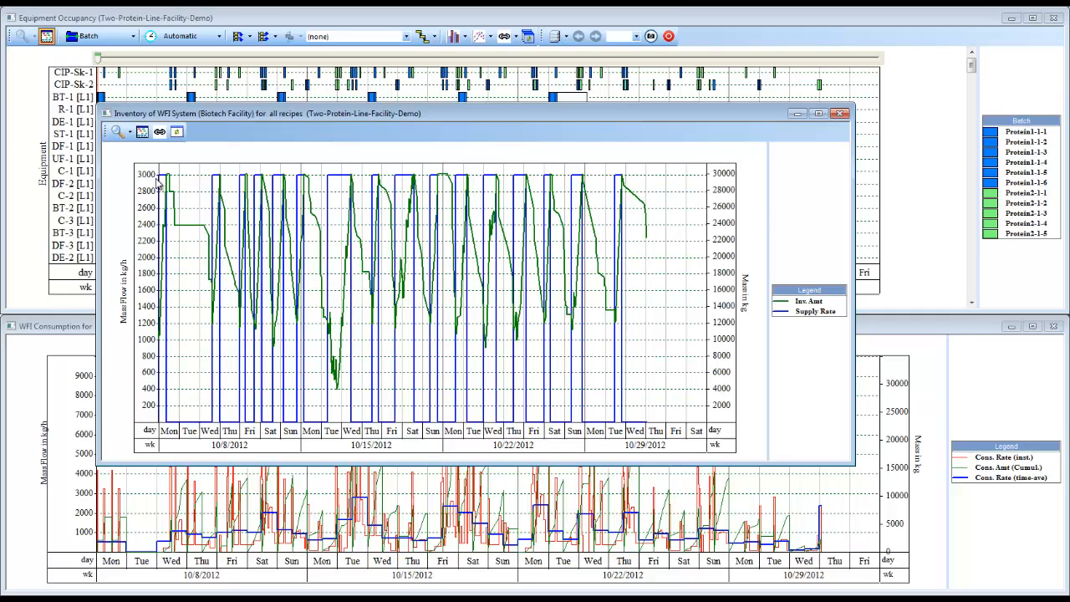
{"action": "left_click", "coordinate": [159, 134]}
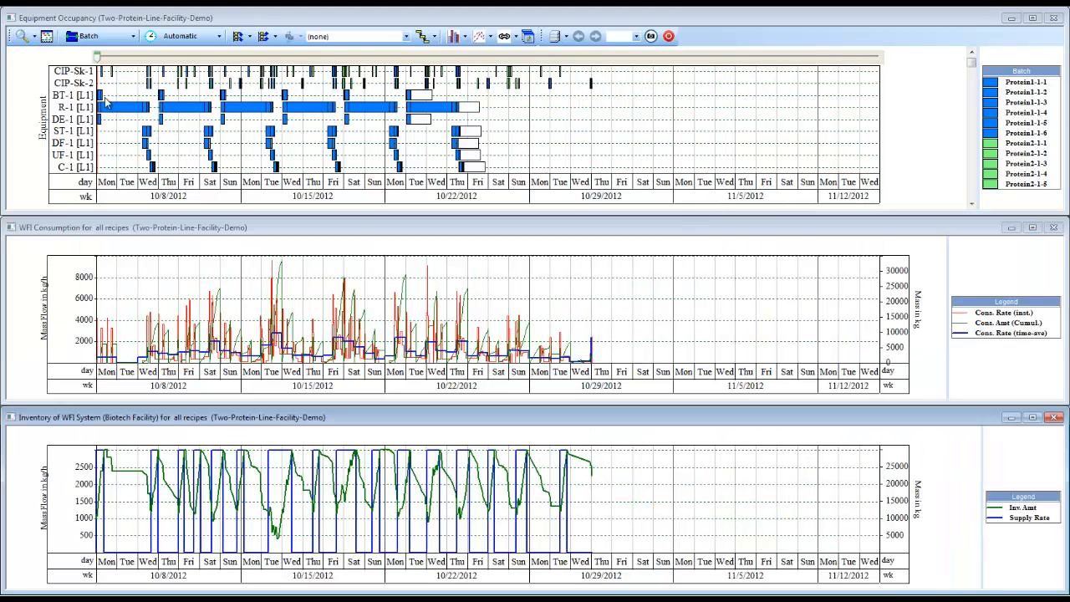
Examine the three linked charts along the schedule at 300% zoom, and fit them back to the window.
{"action": "left_click", "coordinate": [35, 37]}
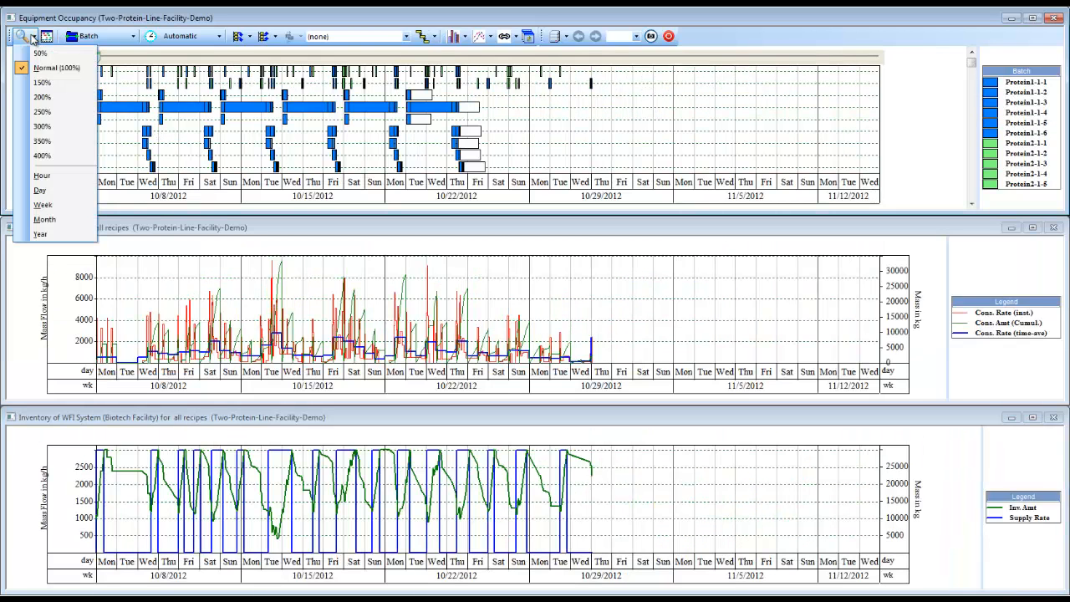
{"action": "left_click", "coordinate": [40, 127]}
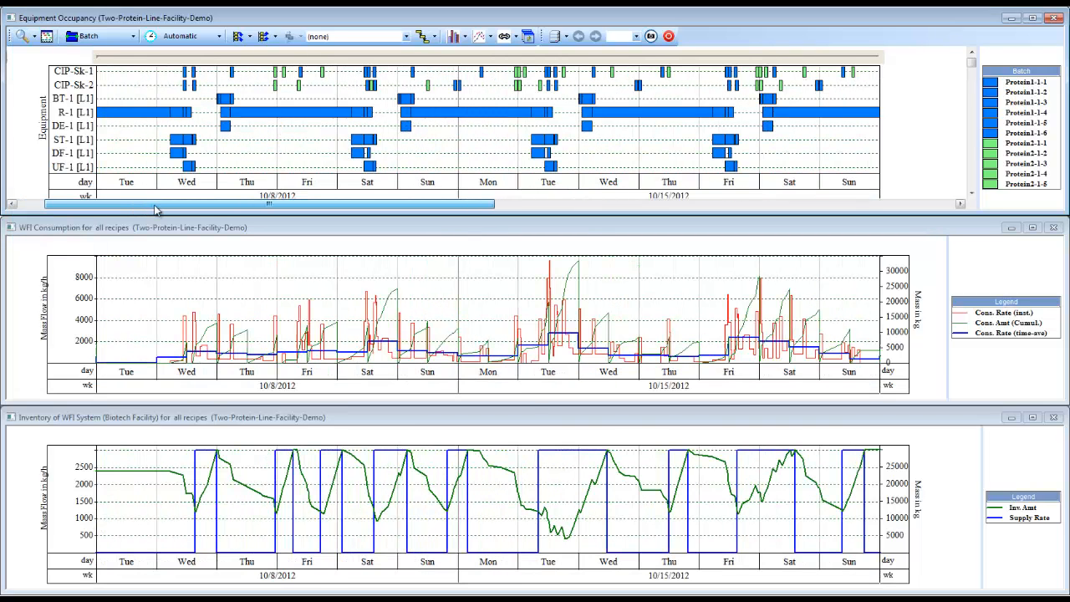
{"action": "left_click_drag", "start_coordinate": [156, 210], "coordinate": [490, 229]}
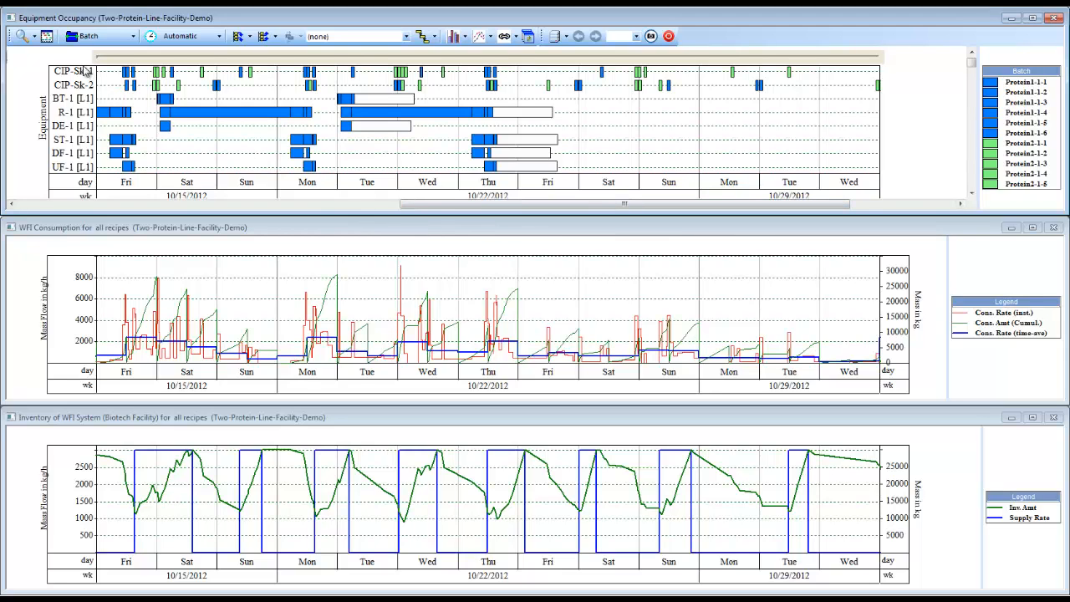
{"action": "left_click", "coordinate": [46, 37]}
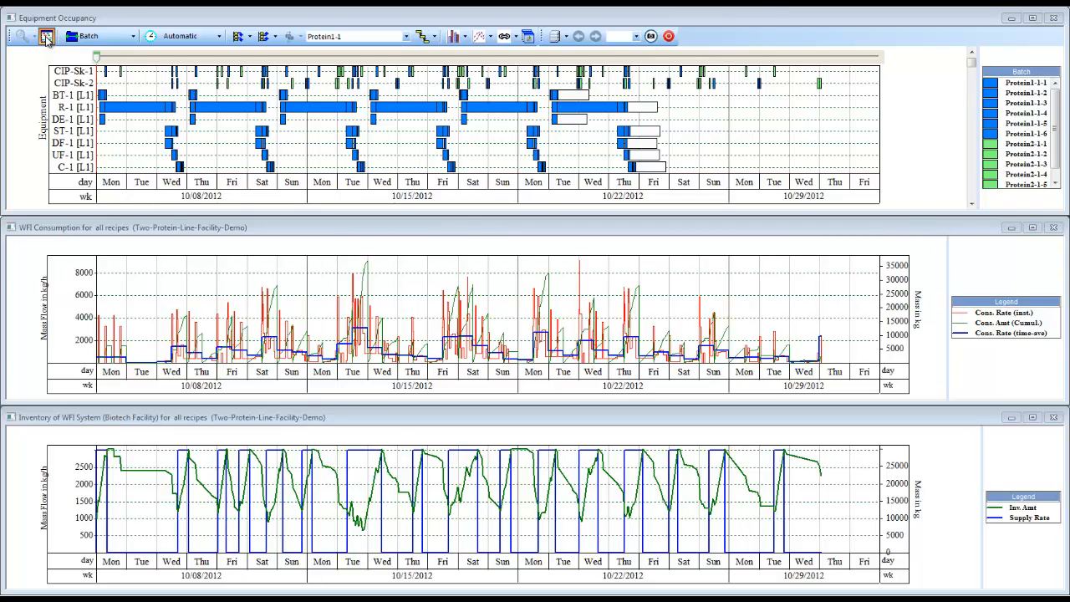
{"action": "left_click", "coordinate": [47, 38]}
Record the schedule as trace 1, clearing the existing database traces, and move the current-time line to late Tuesday of the first week.
{"action": "left_click", "coordinate": [650, 37]}
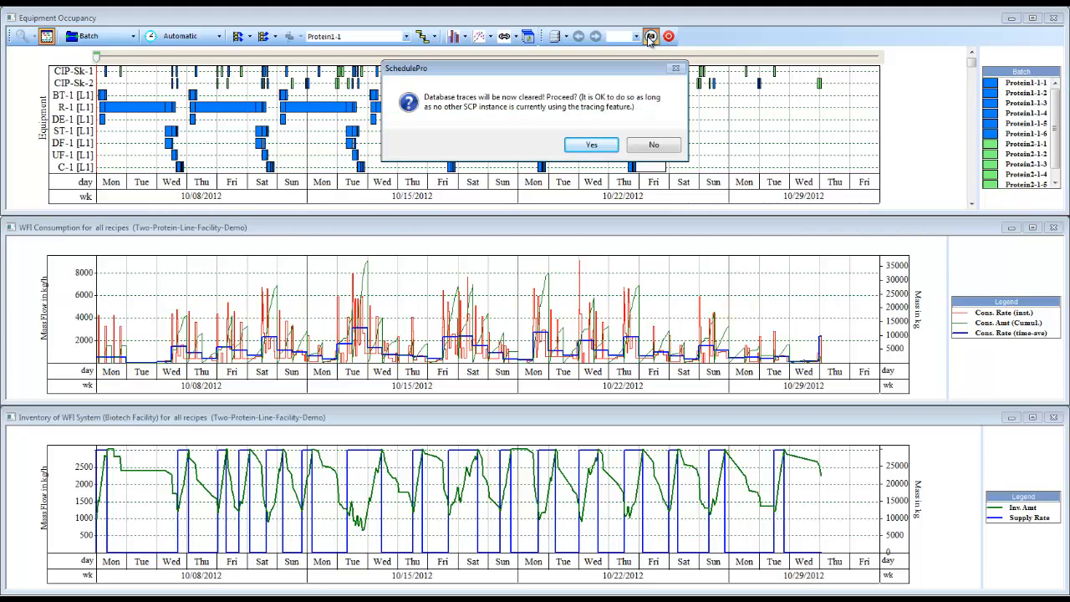
{"action": "left_click", "coordinate": [598, 147]}
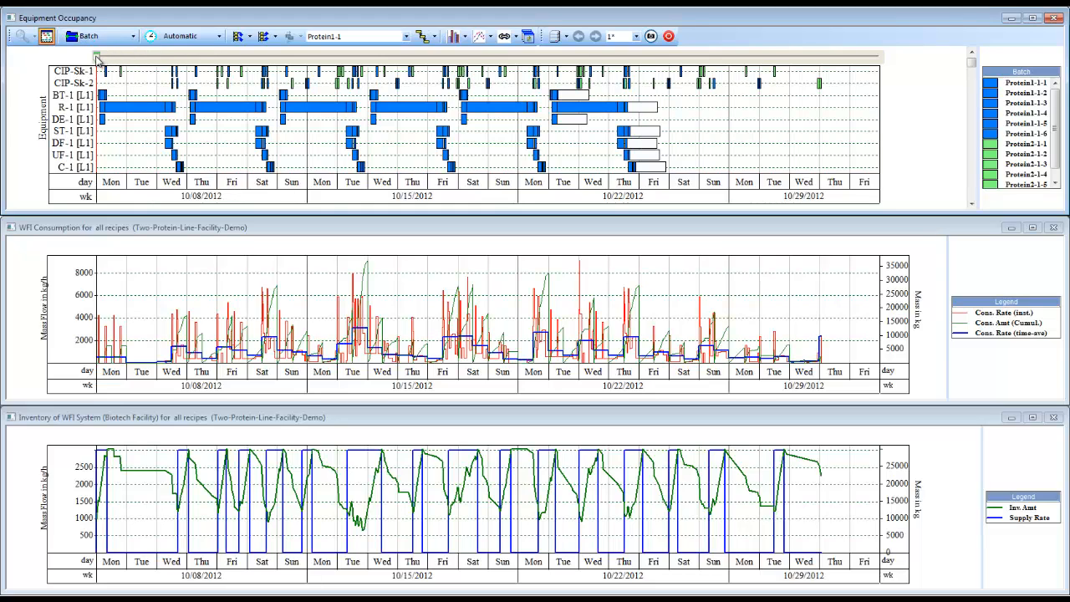
{"action": "left_click_drag", "start_coordinate": [97, 58], "coordinate": [151, 62]}
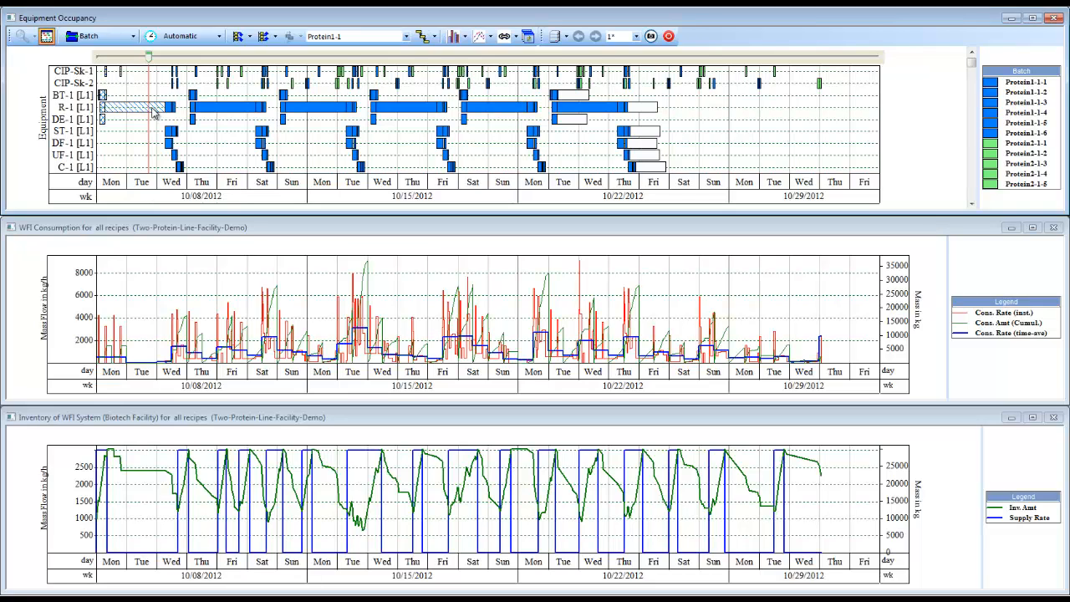
Set the Equipment Occupancy chart's bars to be colored by batch.
{"action": "right_click", "coordinate": [159, 123]}
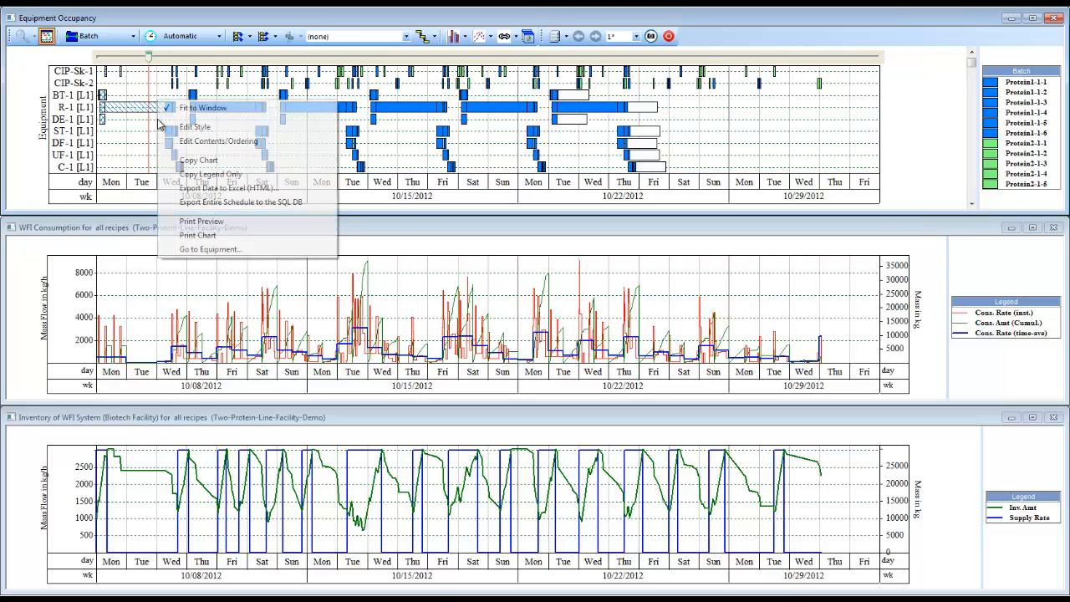
{"action": "left_click", "coordinate": [177, 128]}
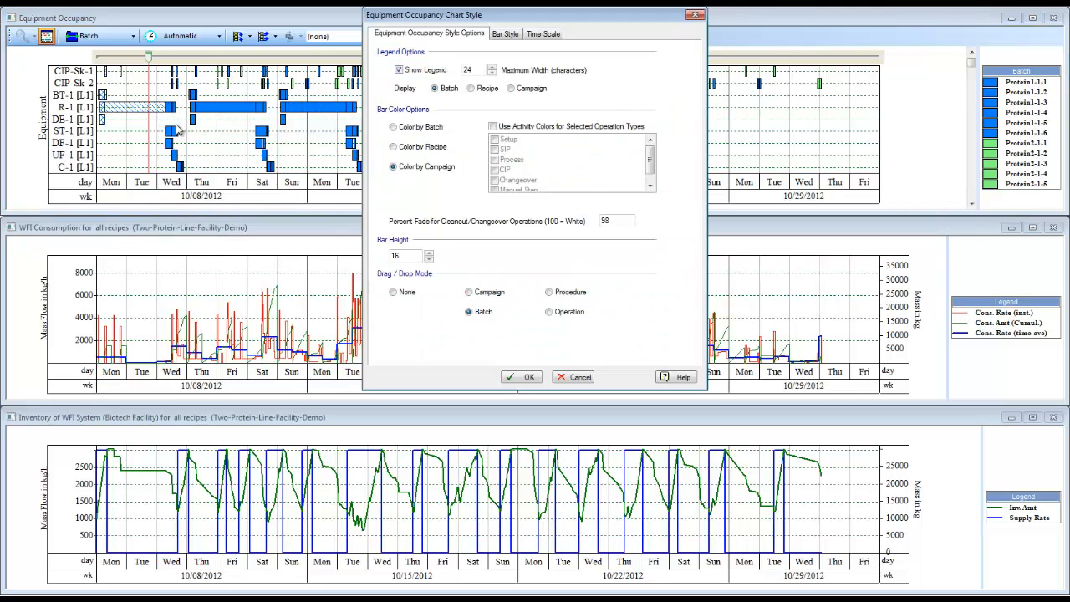
{"action": "left_click", "coordinate": [399, 128]}
{"action": "left_click", "coordinate": [522, 377]}
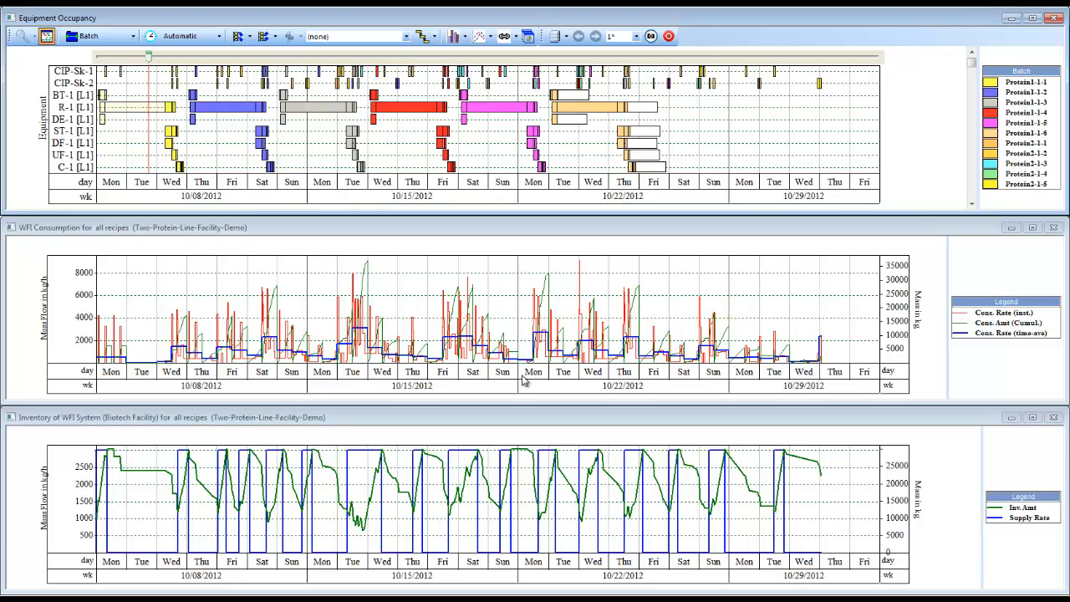
Set the working duration of batch Protein1-1-1's Ferment operation in R-1 [L1] to 3 days.
{"action": "right_click", "coordinate": [139, 105]}
{"action": "mouse_move", "coordinate": [213, 122]}
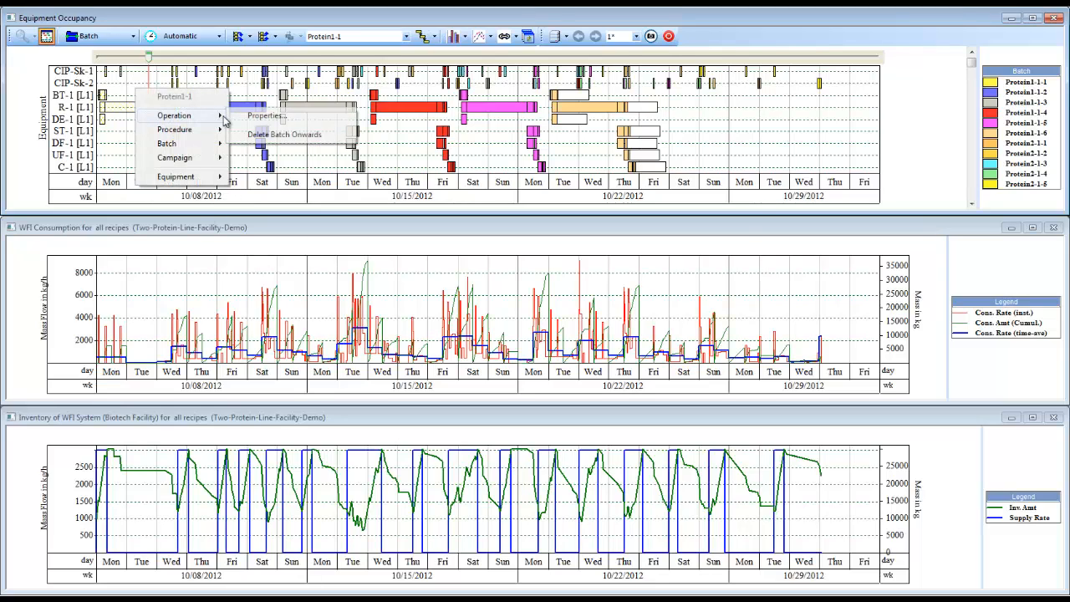
{"action": "left_click", "coordinate": [247, 116]}
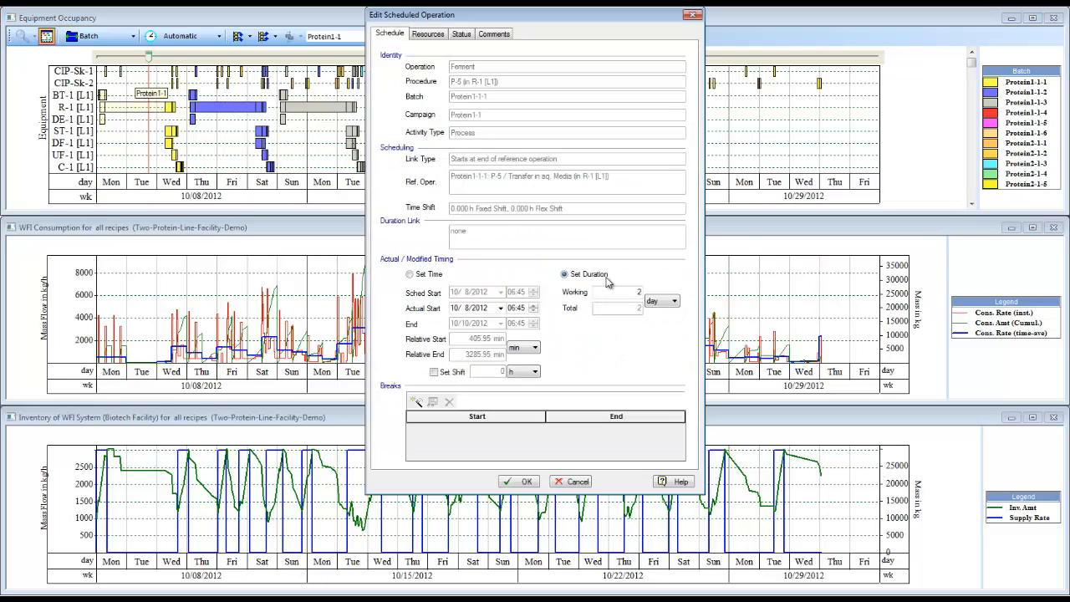
{"action": "double_click", "coordinate": [633, 292]}
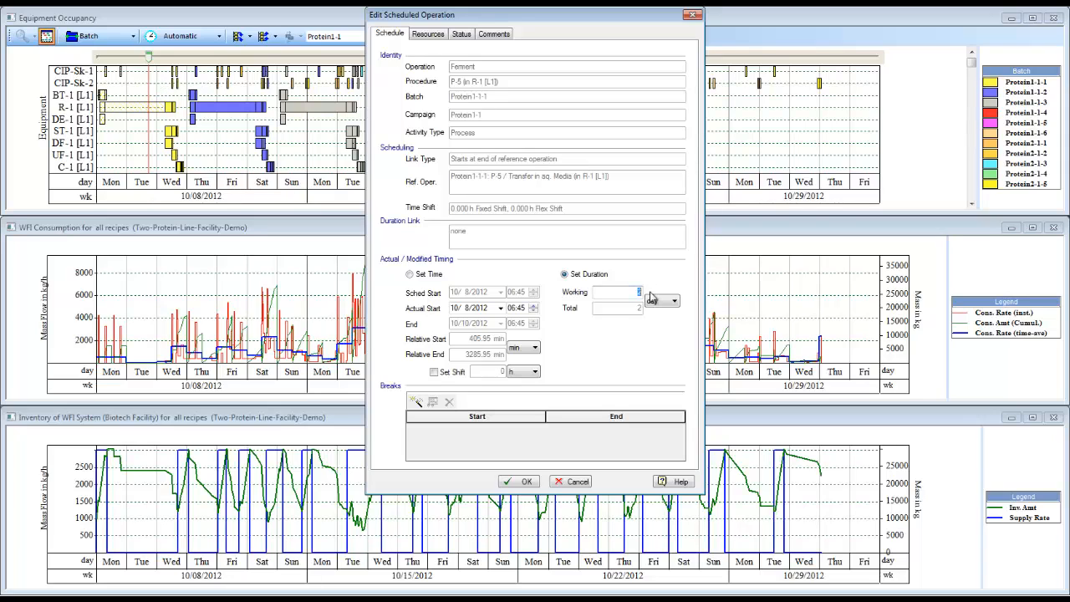
{"action": "type", "text": "3"}
{"action": "left_click", "coordinate": [522, 483]}
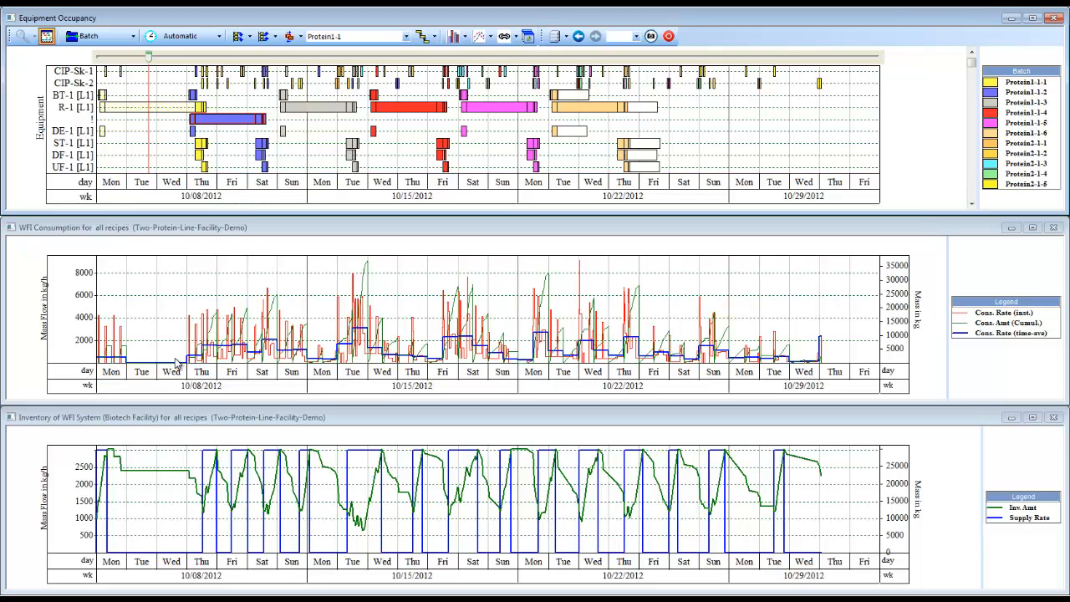
Resolve the conflicts for batch Protein1-1-2 only and accept the changes to that batch.
{"action": "mouse_move", "coordinate": [188, 366]}
{"action": "mouse_move", "coordinate": [209, 172]}
{"action": "right_click", "coordinate": [223, 119]}
{"action": "mouse_move", "coordinate": [252, 153]}
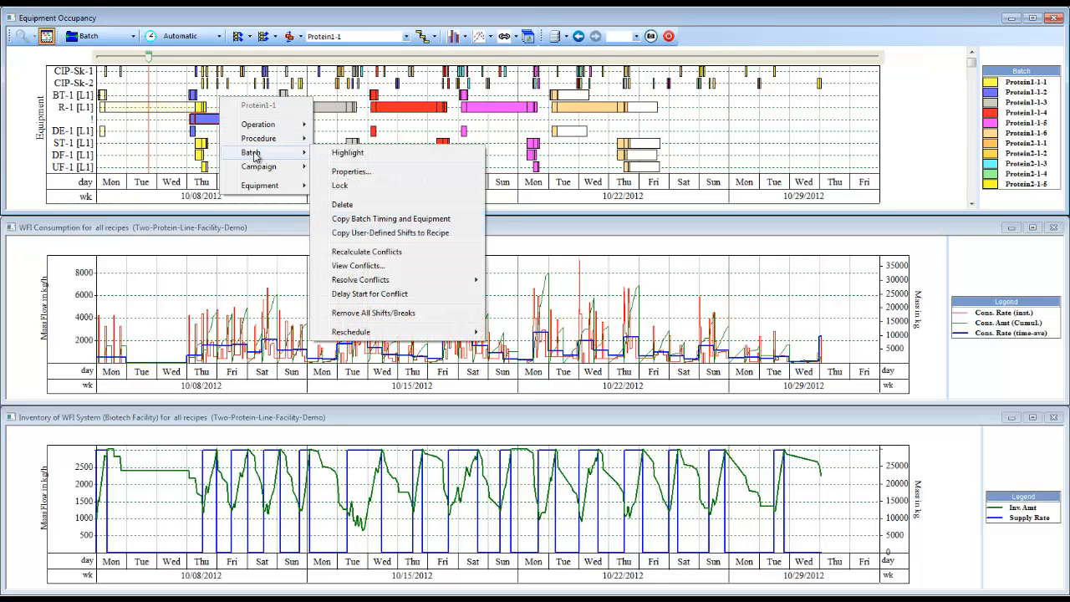
{"action": "mouse_move", "coordinate": [449, 282]}
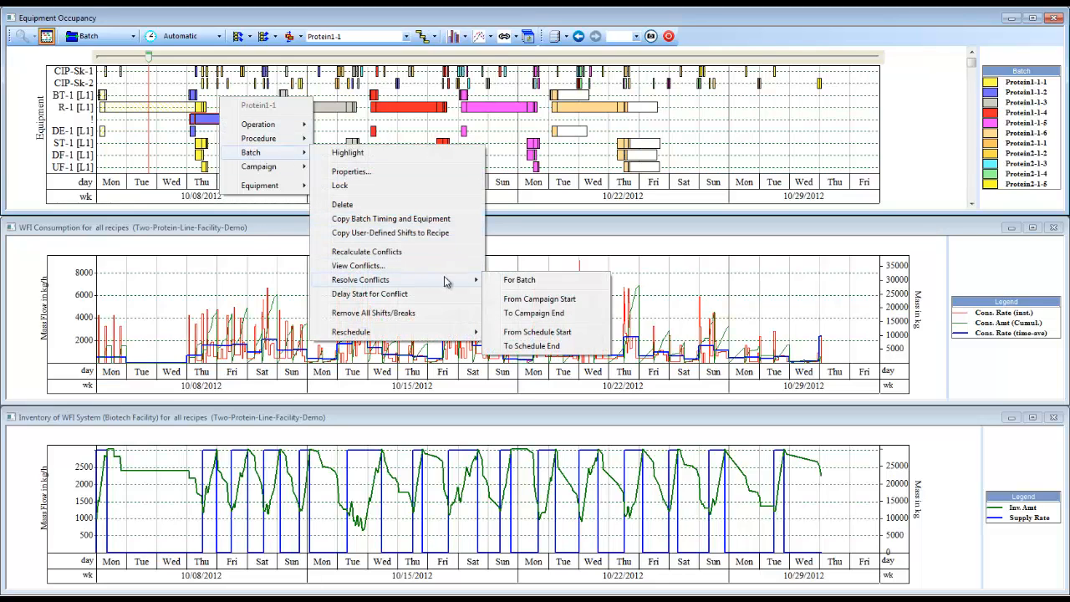
{"action": "left_click", "coordinate": [518, 280]}
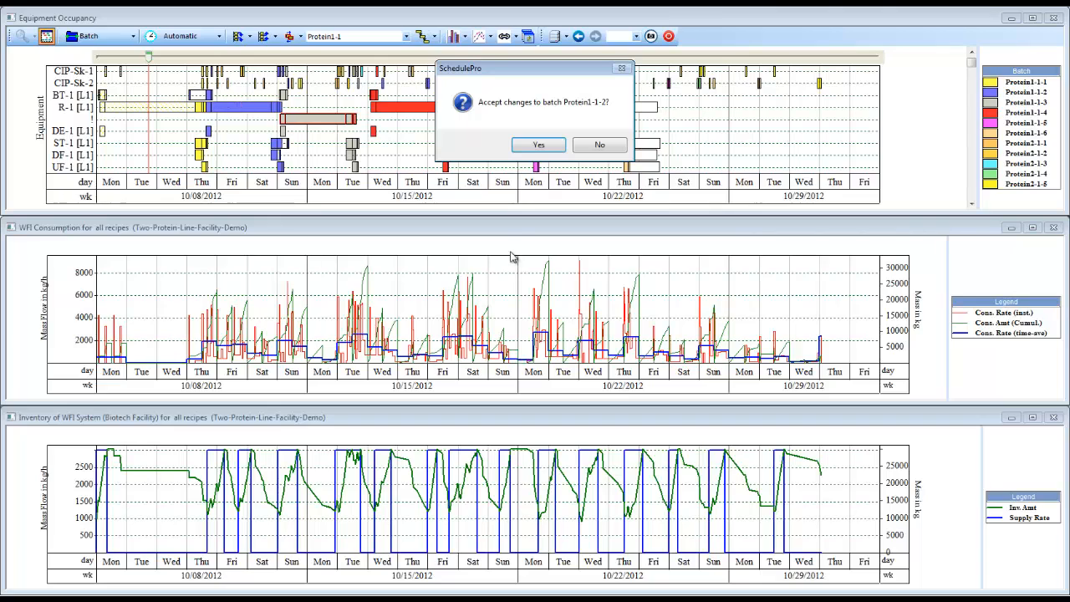
{"action": "left_click", "coordinate": [537, 145]}
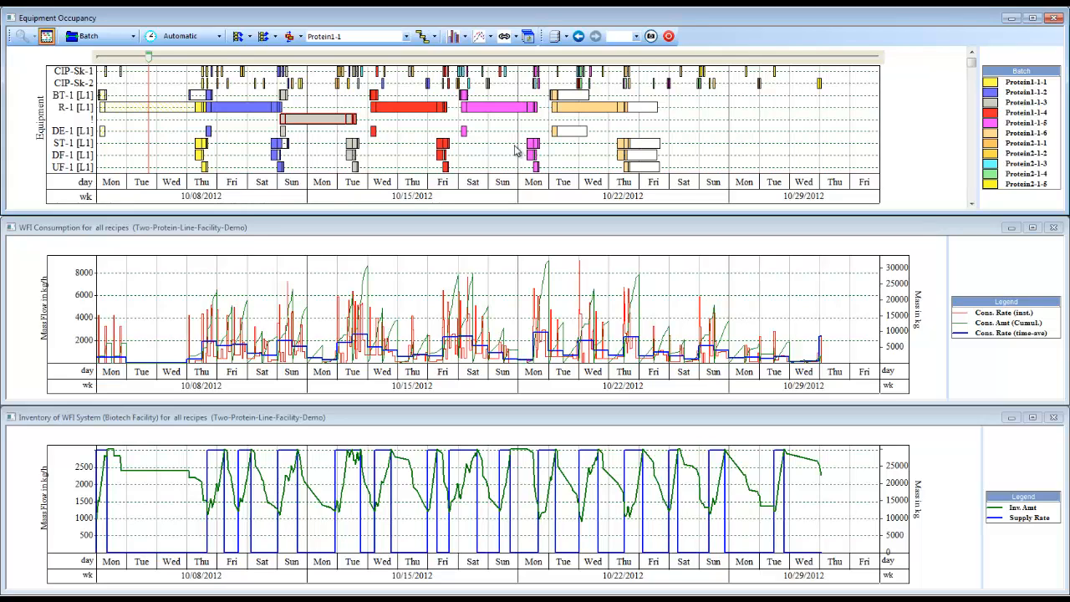
Shift batch Protein1-1-3 slightly later to clear its overlap in R-1 [L1], and resolve all remaining schedule conflicts.
{"action": "left_click_drag", "start_coordinate": [325, 120], "coordinate": [335, 126]}
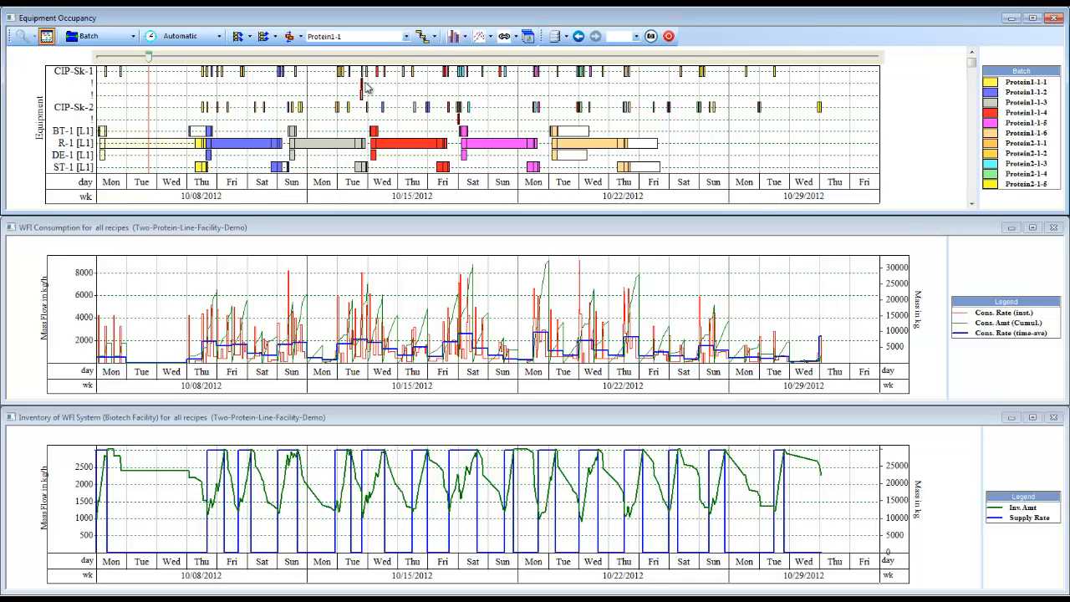
{"action": "left_click", "coordinate": [301, 37]}
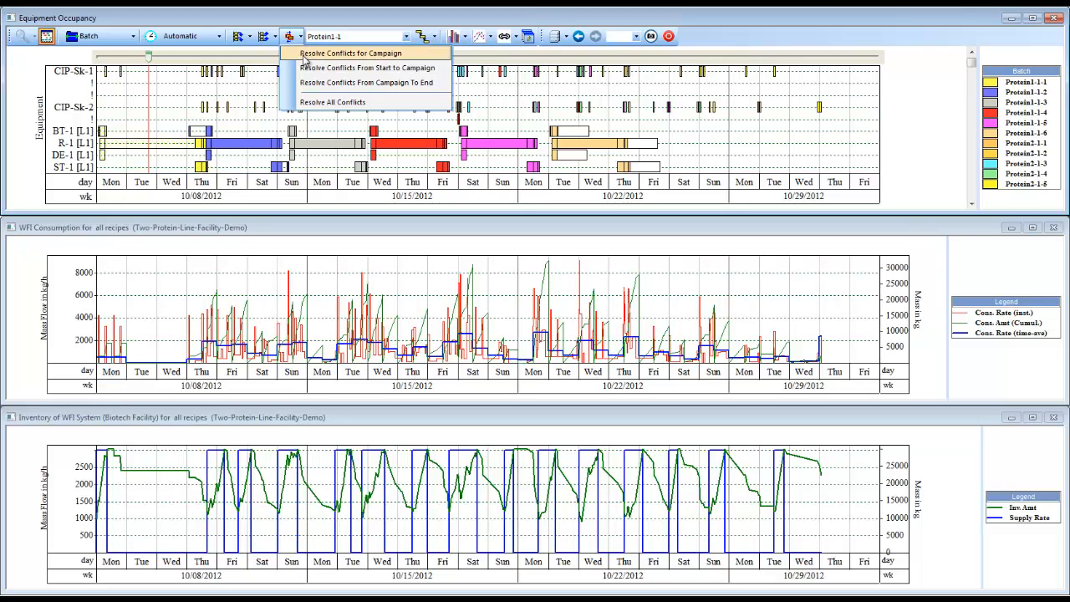
{"action": "left_click", "coordinate": [308, 102]}
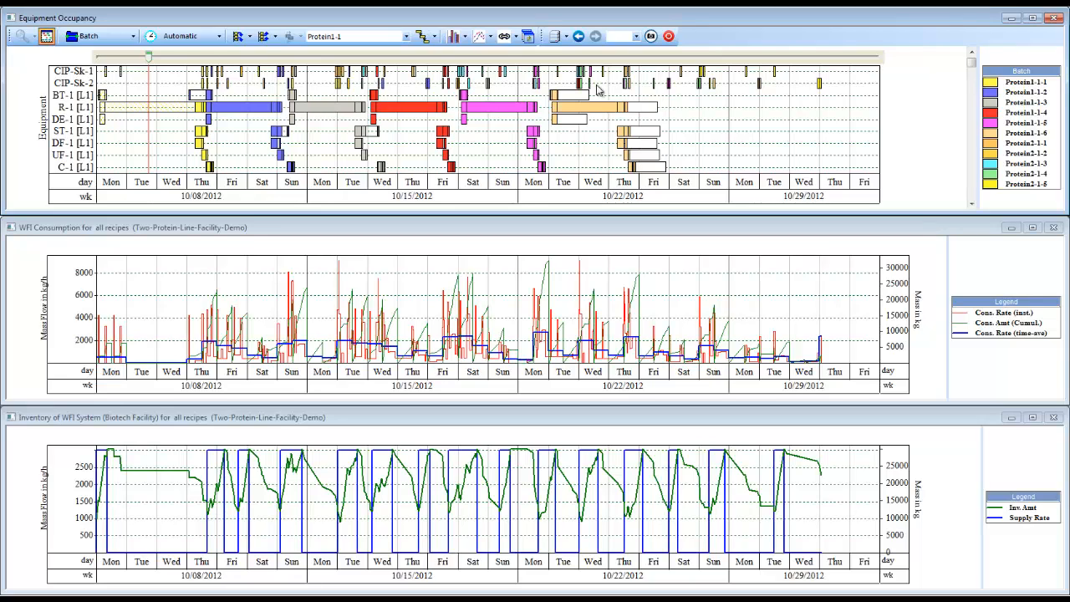
Record the updated schedule as trace 2 and close the WFI System inventory and WFI consumption charts.
{"action": "left_click", "coordinate": [651, 36]}
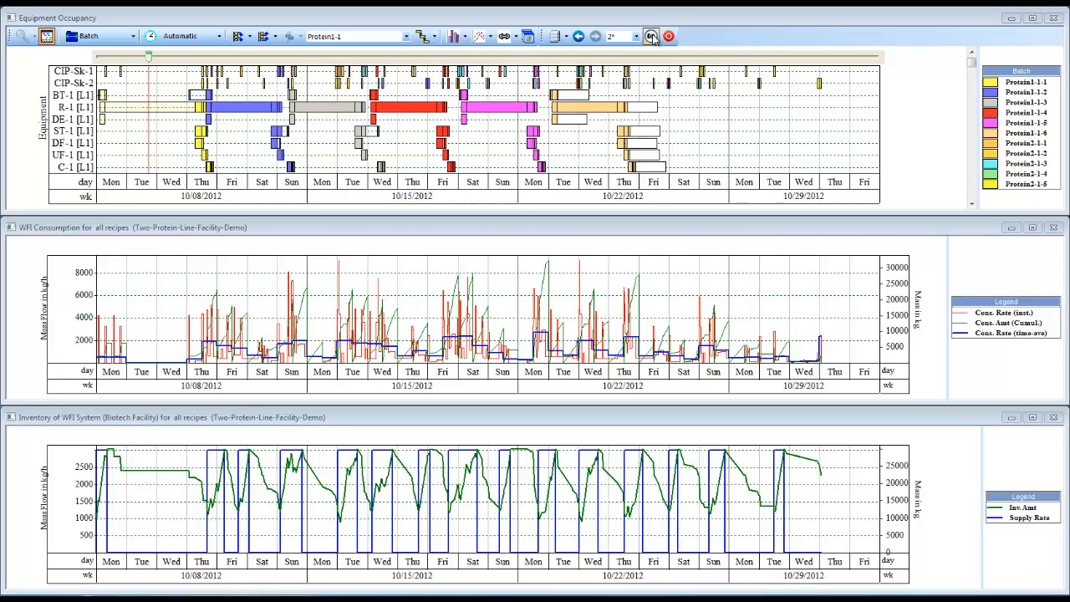
{"action": "left_click", "coordinate": [1053, 417]}
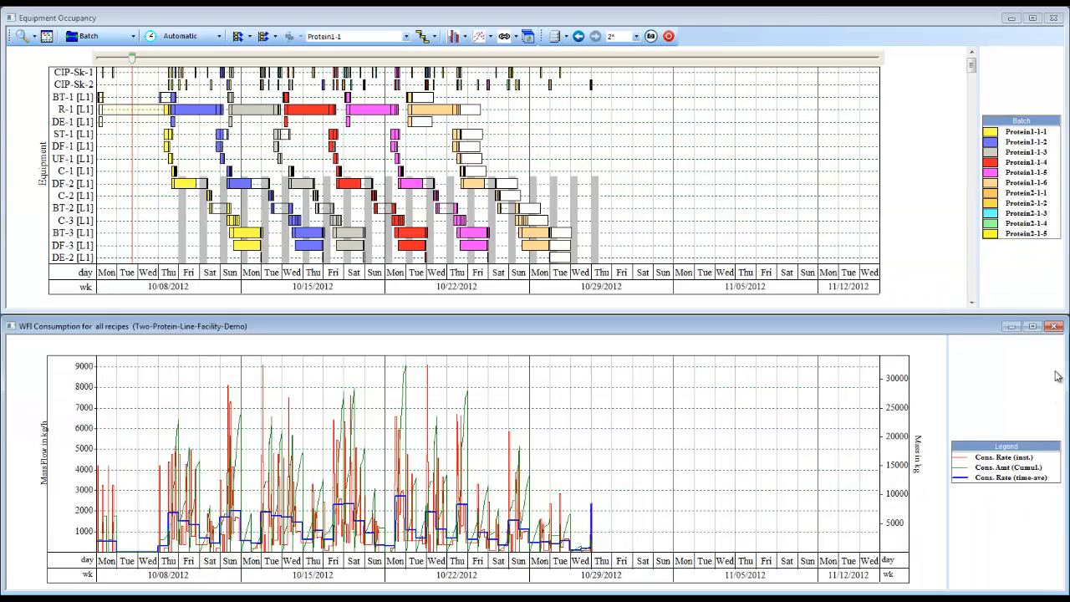
{"action": "left_click", "coordinate": [1054, 326]}
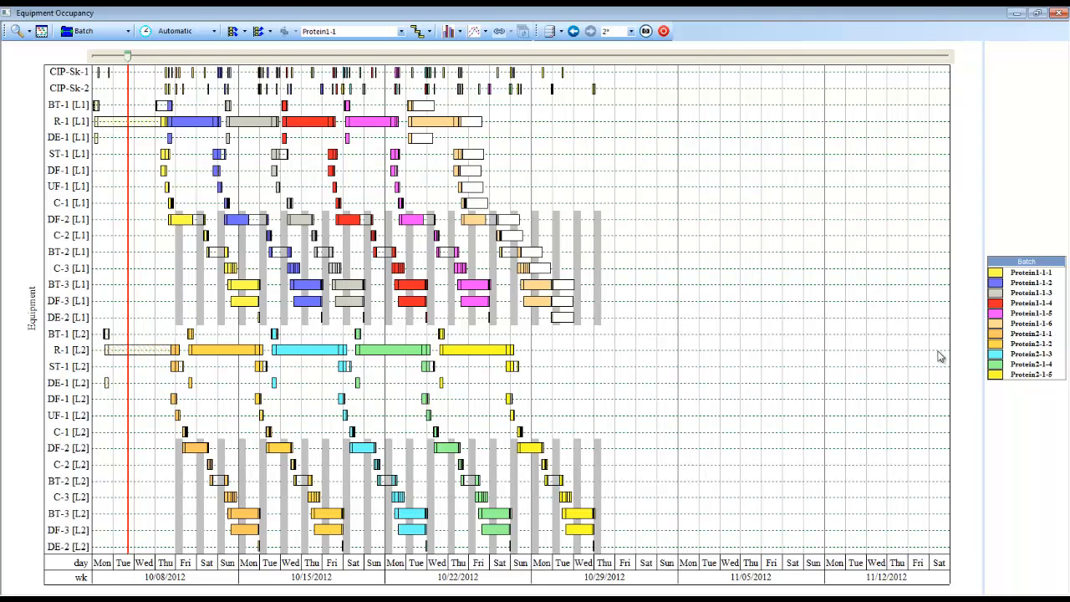
Set the working duration of batch Protein2-1-1's Ferment operation in R-1 [L2] to 4 days.
{"action": "right_click", "coordinate": [159, 351]}
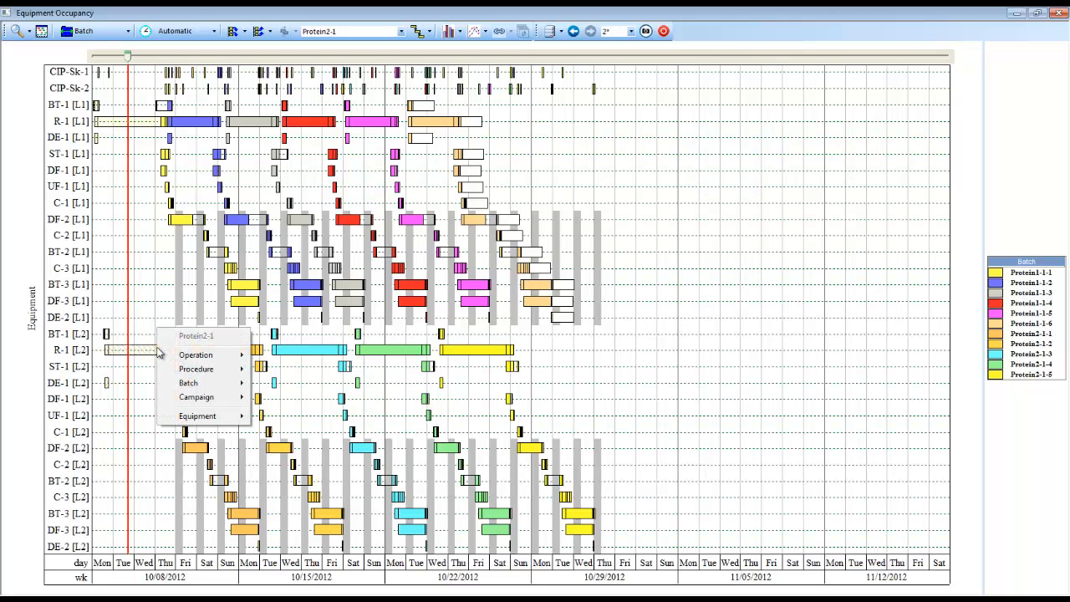
{"action": "mouse_move", "coordinate": [194, 357]}
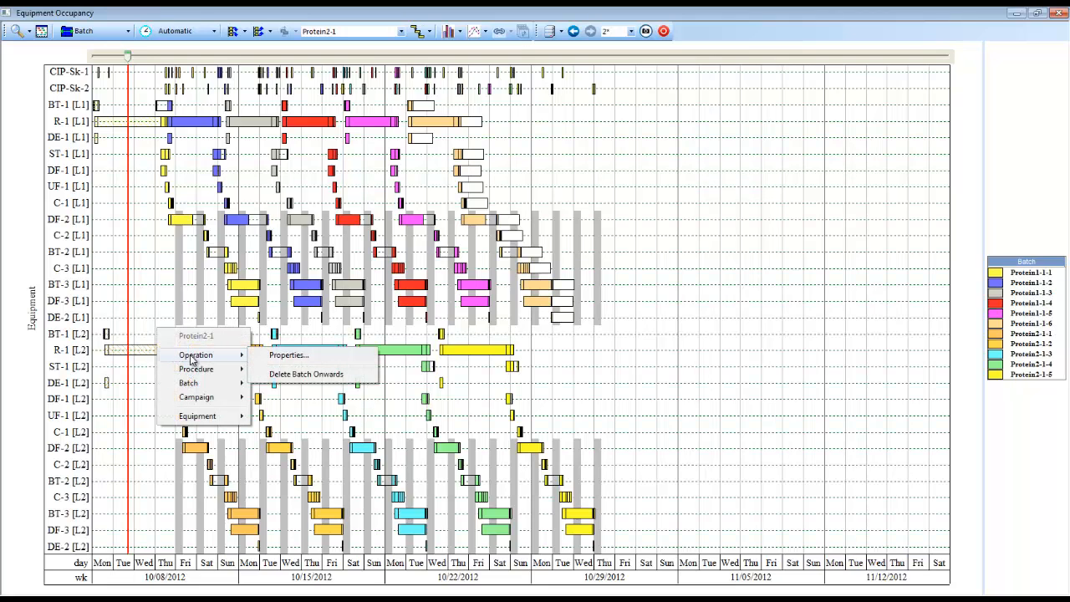
{"action": "left_click", "coordinate": [296, 360]}
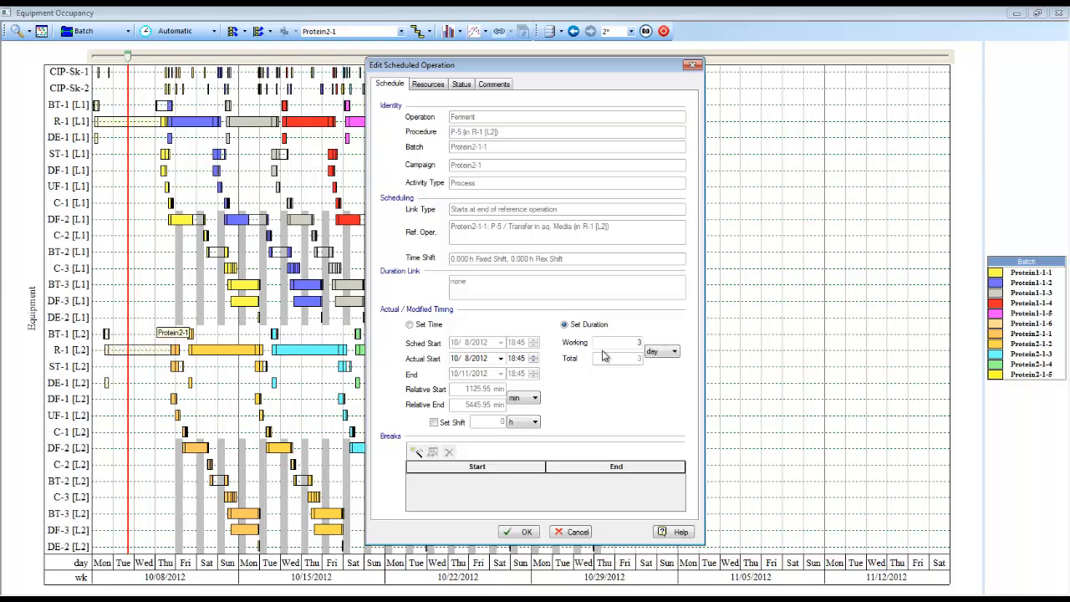
{"action": "left_click", "coordinate": [637, 342]}
{"action": "type", "text": "4"}
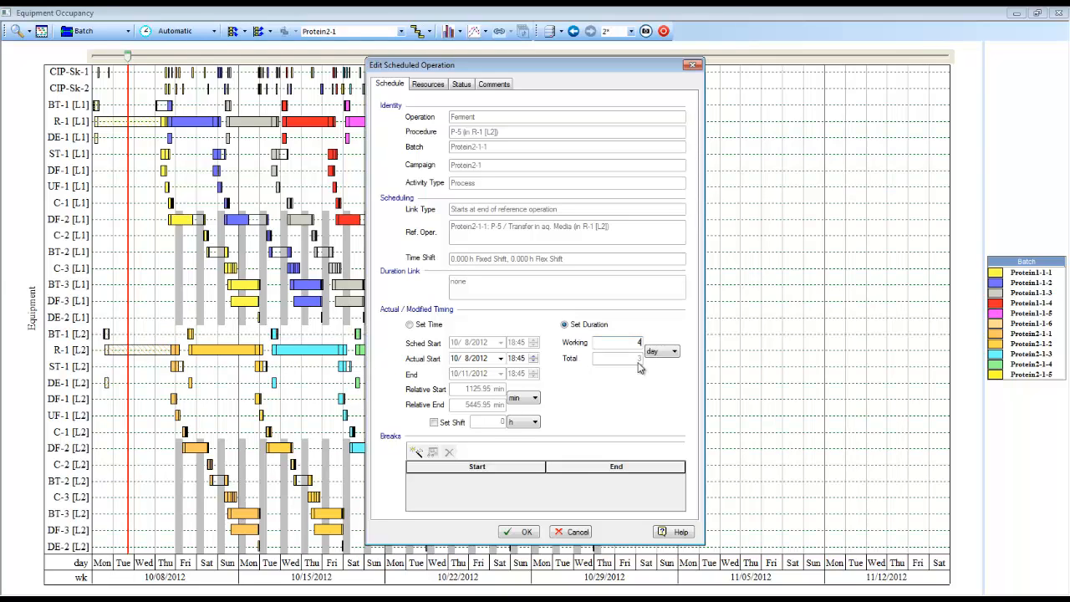
{"action": "left_click", "coordinate": [526, 532]}
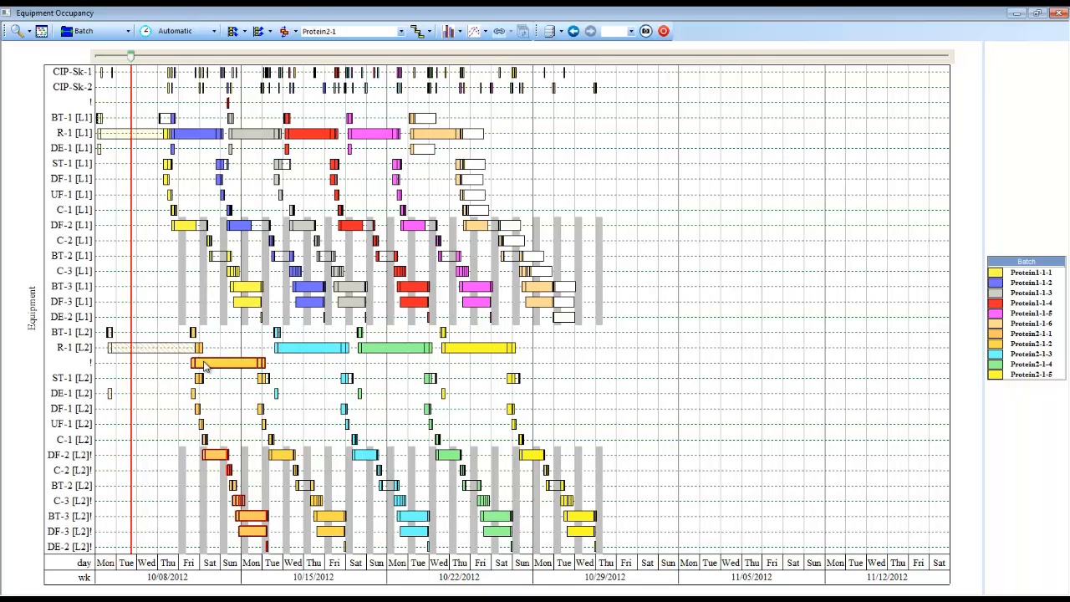
Resolve all schedule conflicts and advance the current time on the occupancy chart to 10/24/2012 22:09.
{"action": "left_click", "coordinate": [288, 37]}
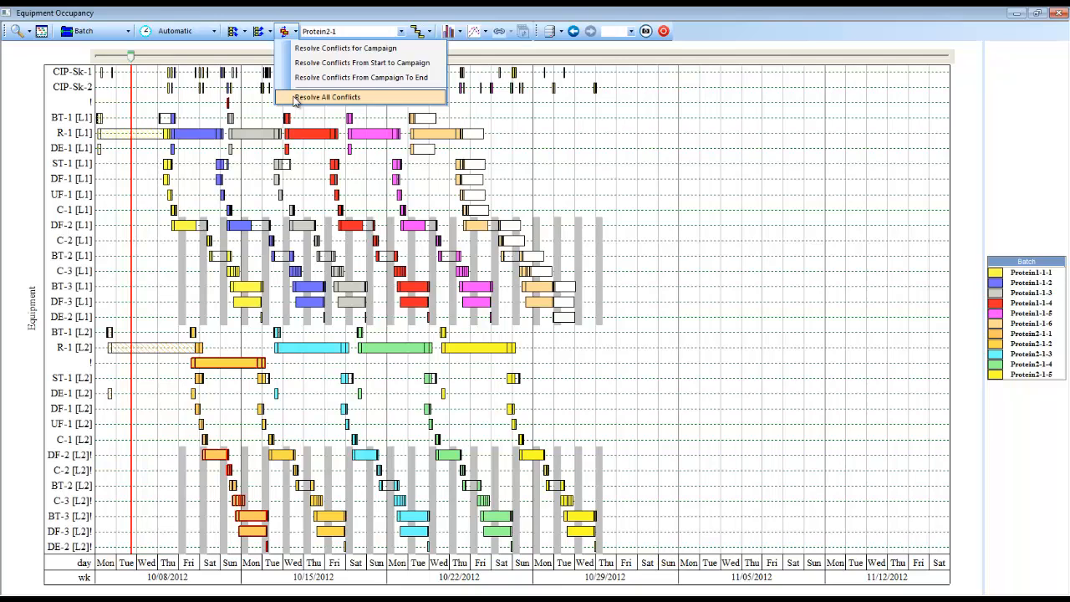
{"action": "left_click", "coordinate": [326, 97]}
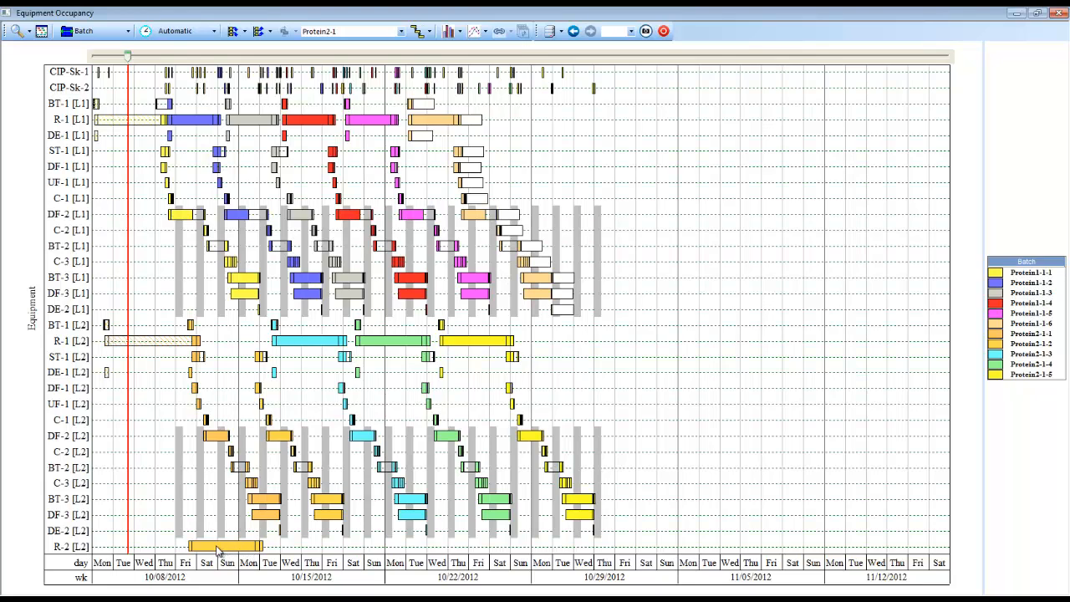
{"action": "mouse_move", "coordinate": [217, 549]}
{"action": "mouse_move", "coordinate": [129, 58]}
{"action": "left_mouse_down"}
{"action": "mouse_move", "coordinate": [389, 60]}
{"action": "mouse_move", "coordinate": [446, 79]}
{"action": "left_mouse_up"}
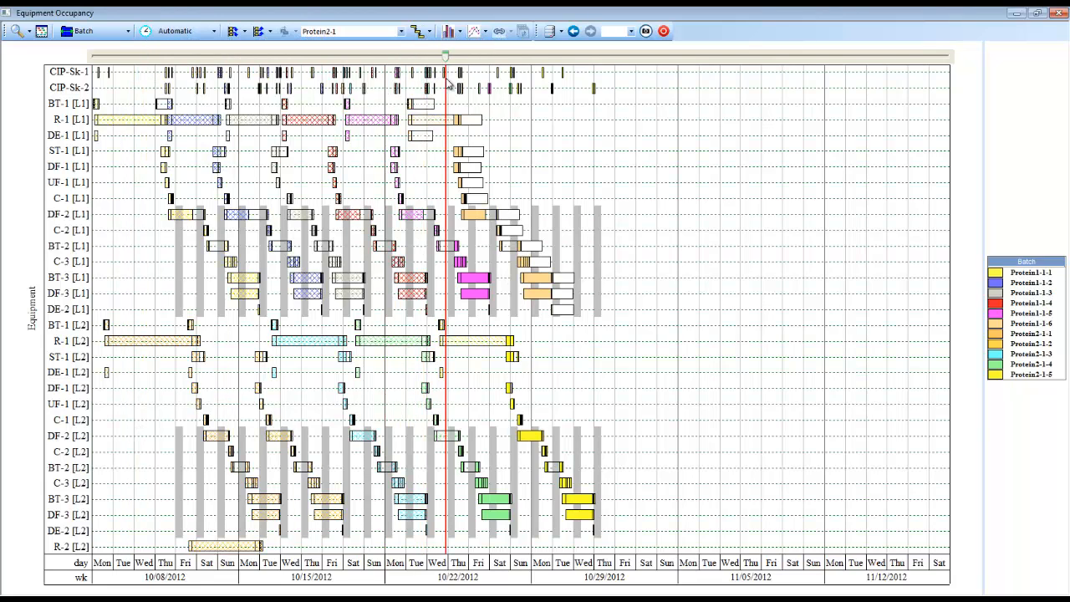
Add a new campaign for recipe Protein1 with the ID Protein1-campaign 2 and 3 batches.
{"action": "left_click", "coordinate": [422, 33]}
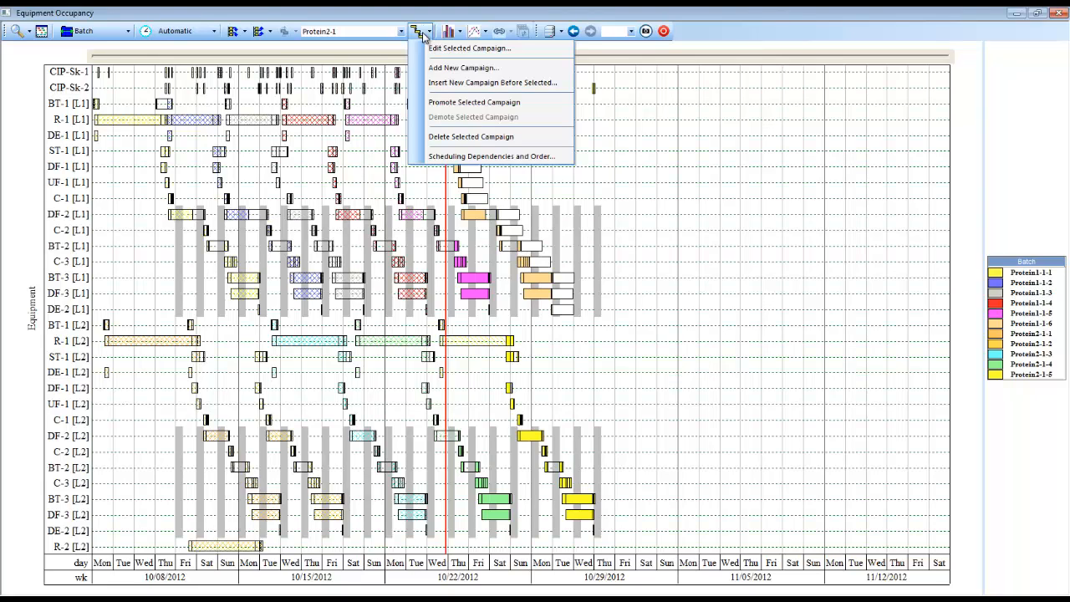
{"action": "left_click", "coordinate": [442, 70]}
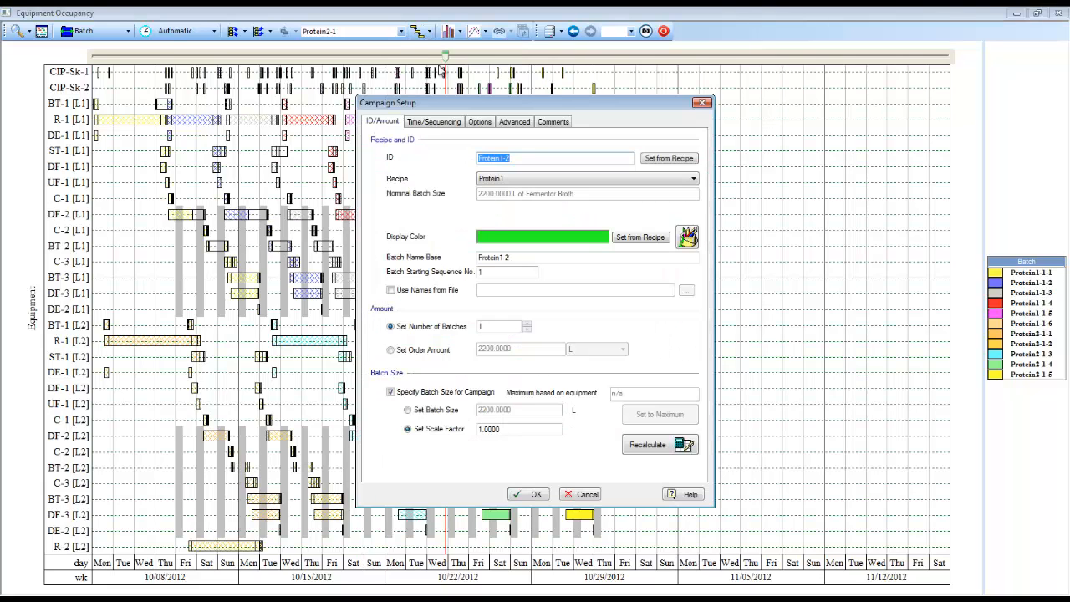
{"action": "left_click", "coordinate": [505, 159]}
{"action": "type", "text": "Campaign"}
{"action": "left_click_drag", "start_coordinate": [491, 326], "coordinate": [476, 326]}
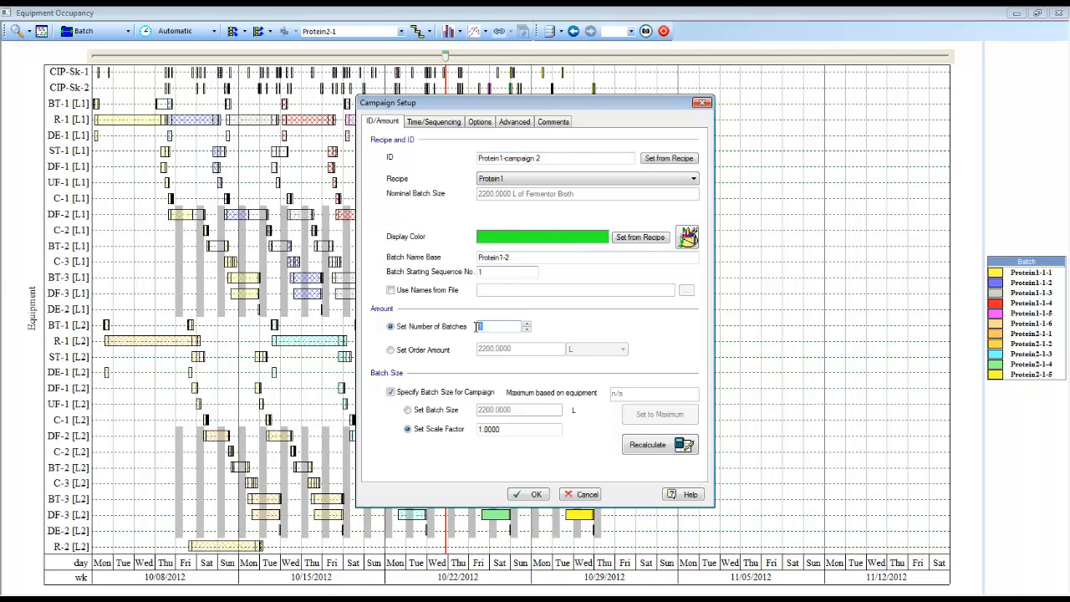
{"action": "type", "text": "3"}
Set the new campaign's release date to 10/27/2012 at 08:00.
{"action": "left_click", "coordinate": [434, 124]}
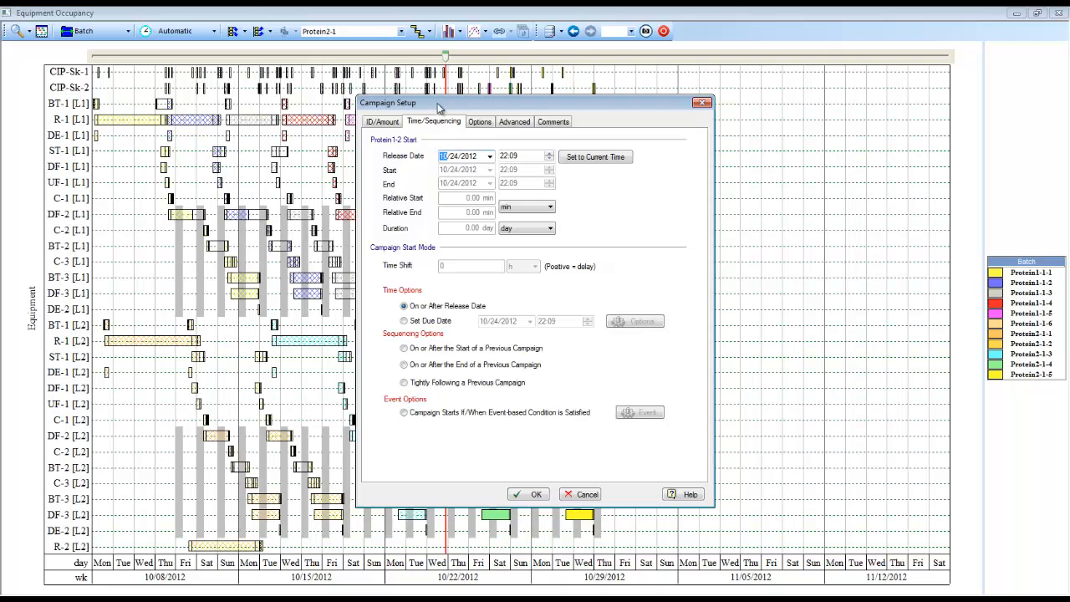
{"action": "left_click_drag", "start_coordinate": [449, 107], "coordinate": [656, 118]}
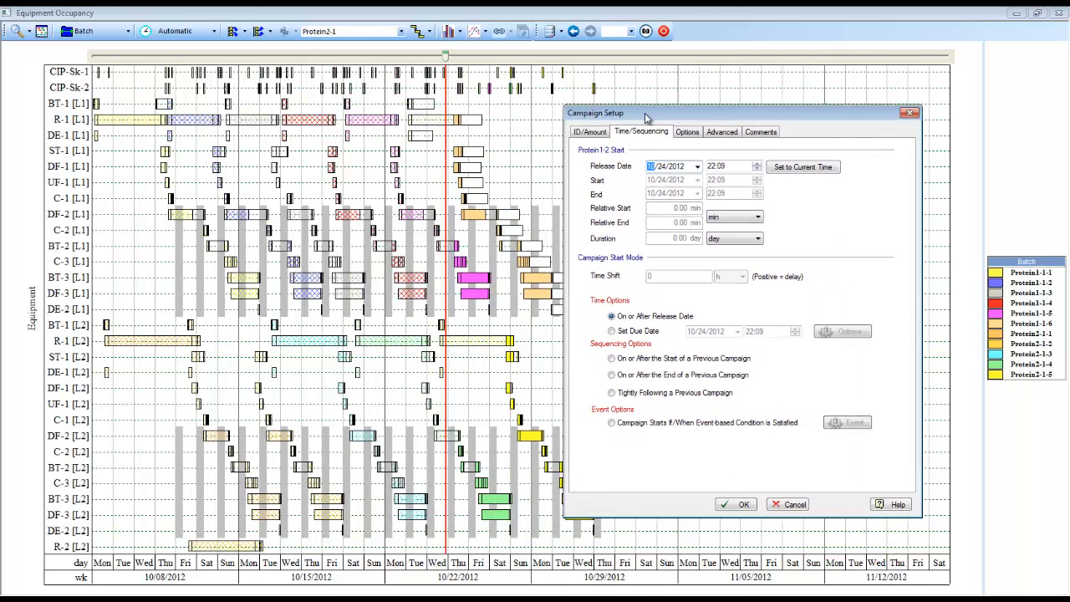
{"action": "left_click", "coordinate": [661, 168]}
{"action": "type", "text": "27"}
{"action": "left_click", "coordinate": [710, 167]}
{"action": "type", "text": "08:00"}
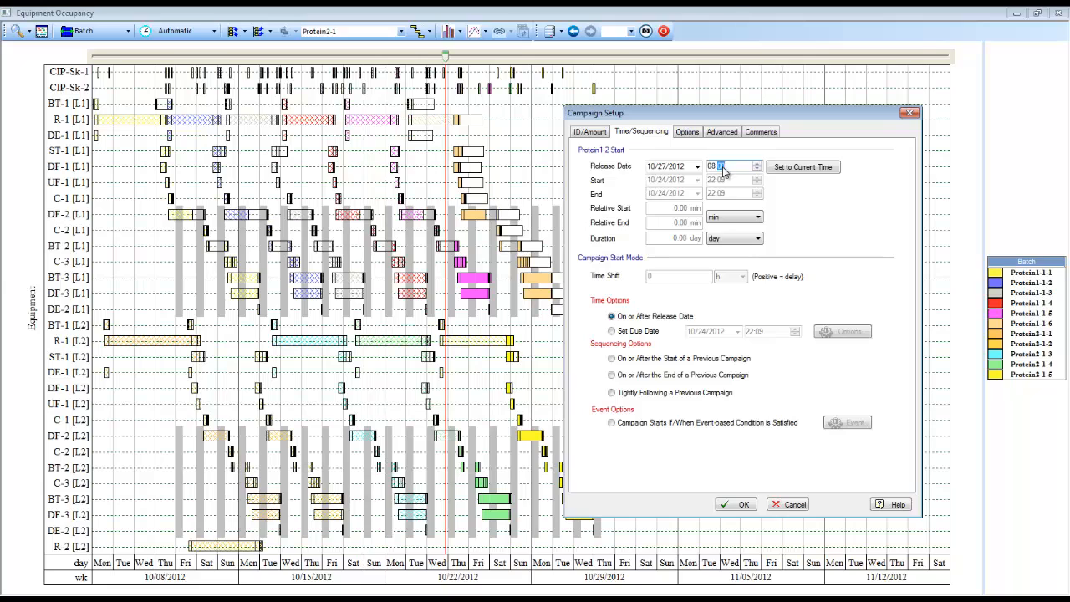
Give the new campaign a fixed cycle time of 72 h and accept the campaign setup.
{"action": "left_click", "coordinate": [688, 132]}
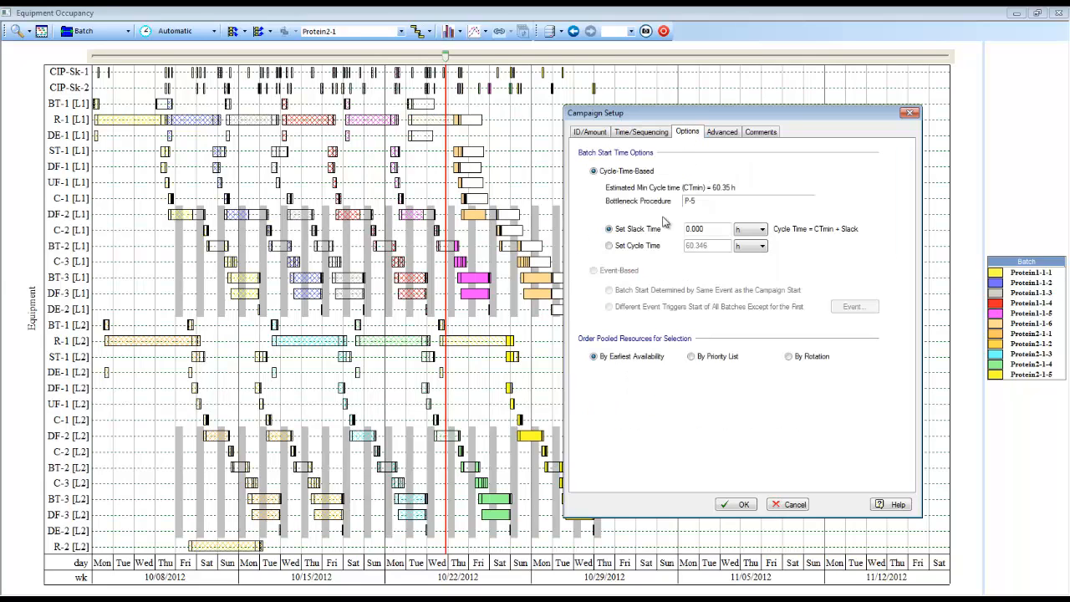
{"action": "left_click", "coordinate": [608, 245]}
{"action": "left_click_drag", "start_coordinate": [711, 245], "coordinate": [681, 248]}
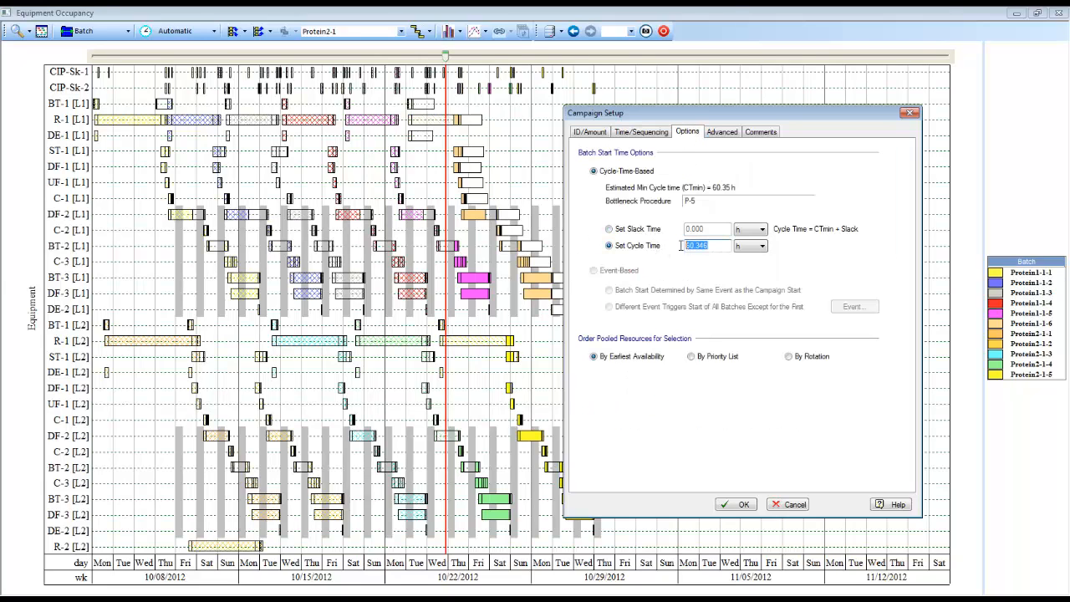
{"action": "type", "text": "72"}
{"action": "left_click", "coordinate": [740, 505]}
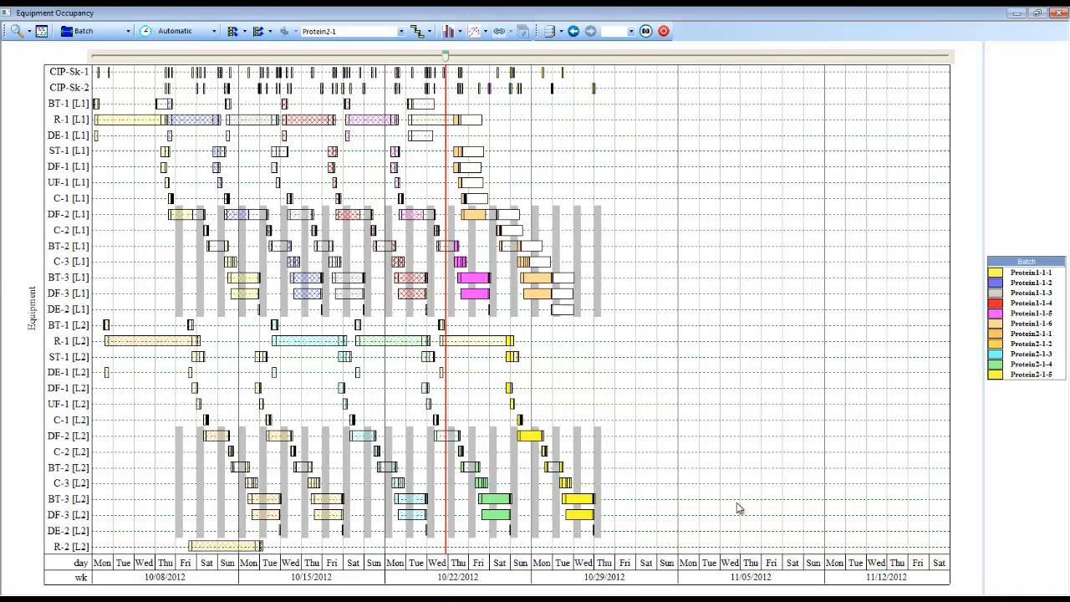
Color the occupancy chart bars by campaign and schedule all campaigns.
{"action": "right_click", "coordinate": [606, 123]}
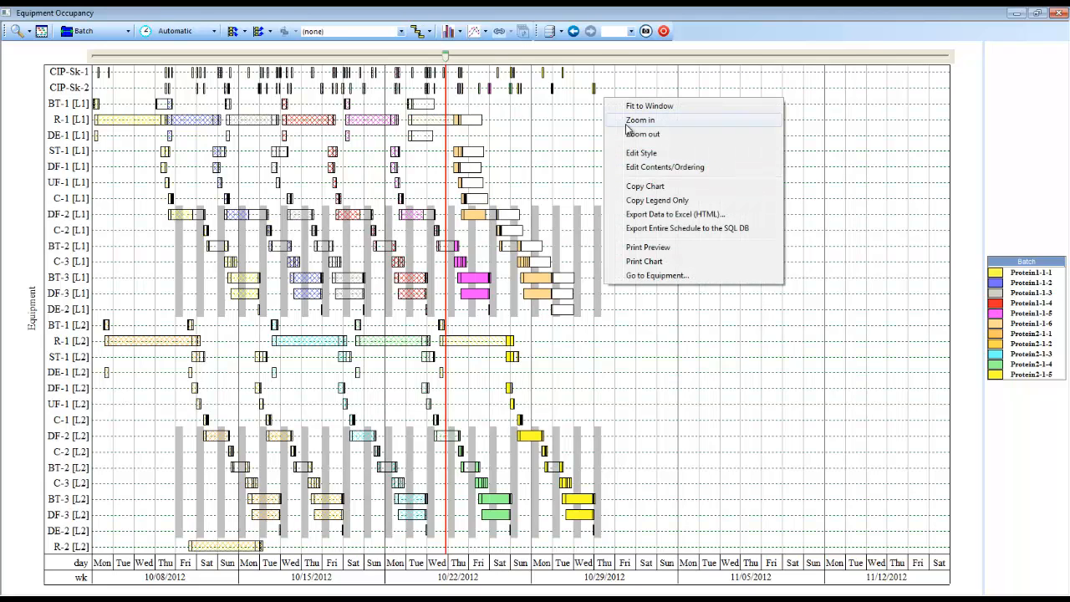
{"action": "left_click", "coordinate": [635, 154]}
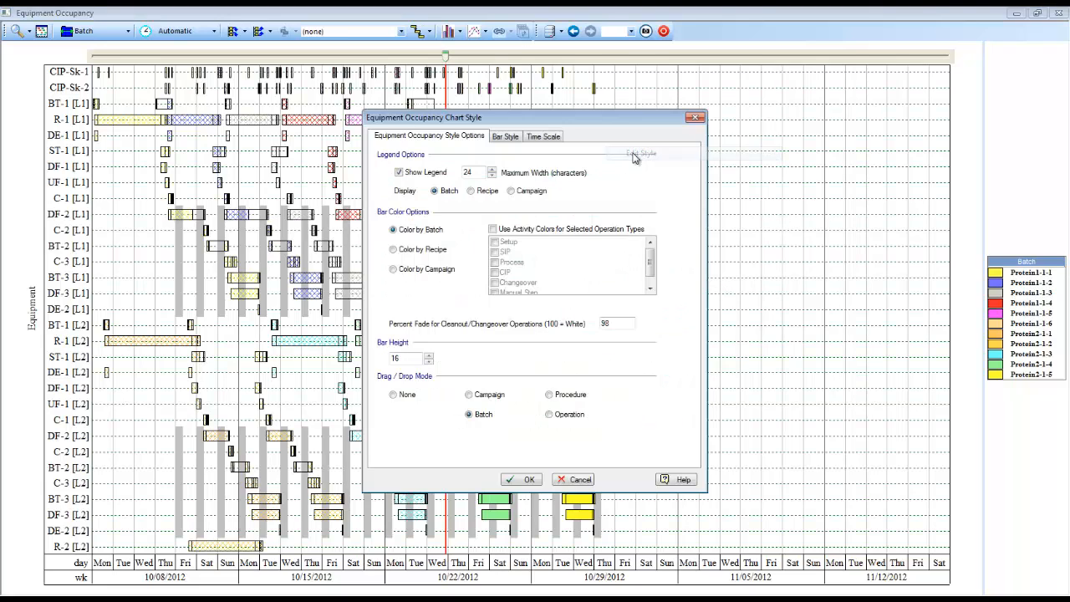
{"action": "left_click", "coordinate": [443, 278]}
{"action": "left_click", "coordinate": [523, 481]}
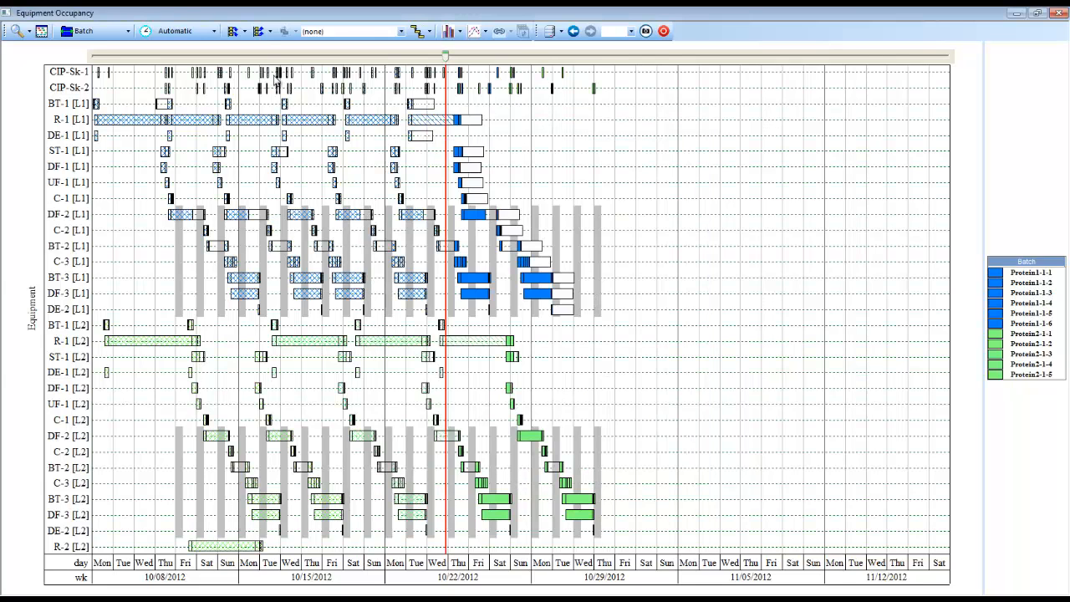
{"action": "left_click", "coordinate": [242, 34]}
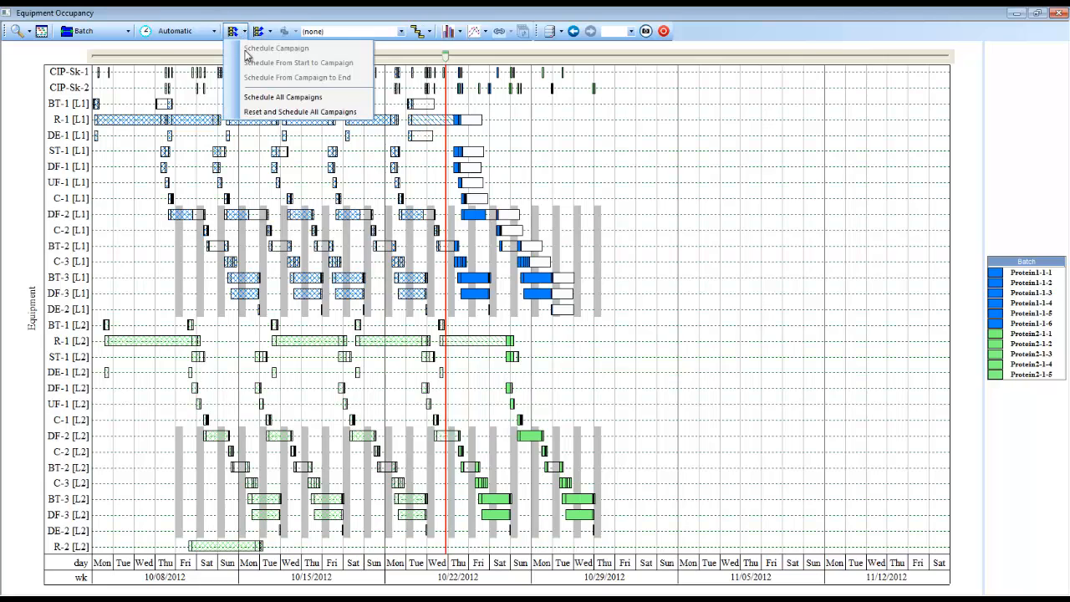
{"action": "left_click", "coordinate": [257, 98]}
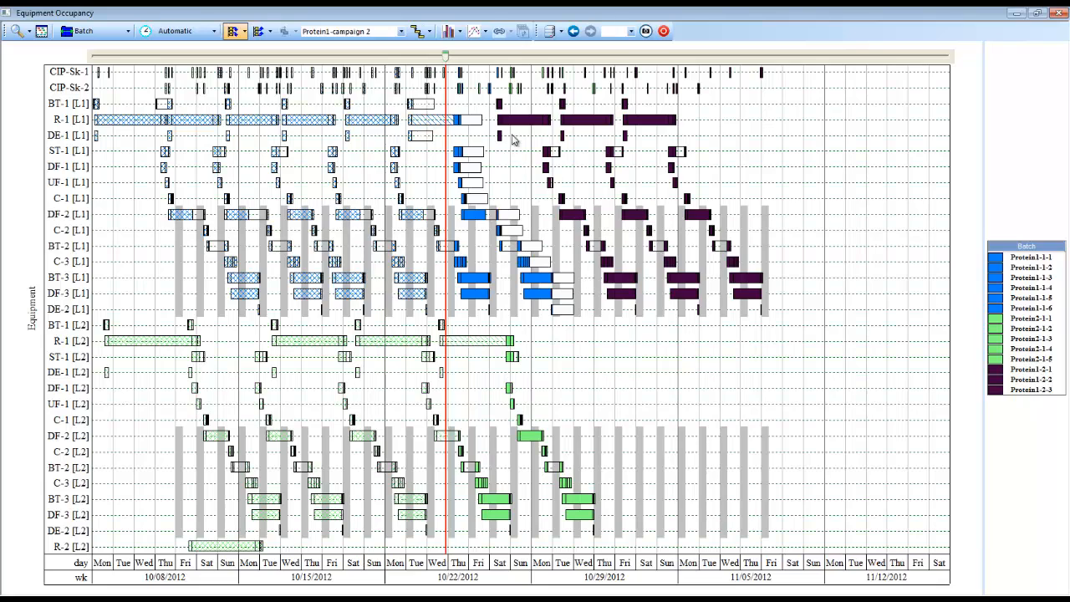
Set the working duration of batch Protein1-2-3's DIAFILTER-1 operation in DF-3 [L1] to 48 h.
{"action": "right_click", "coordinate": [750, 298]}
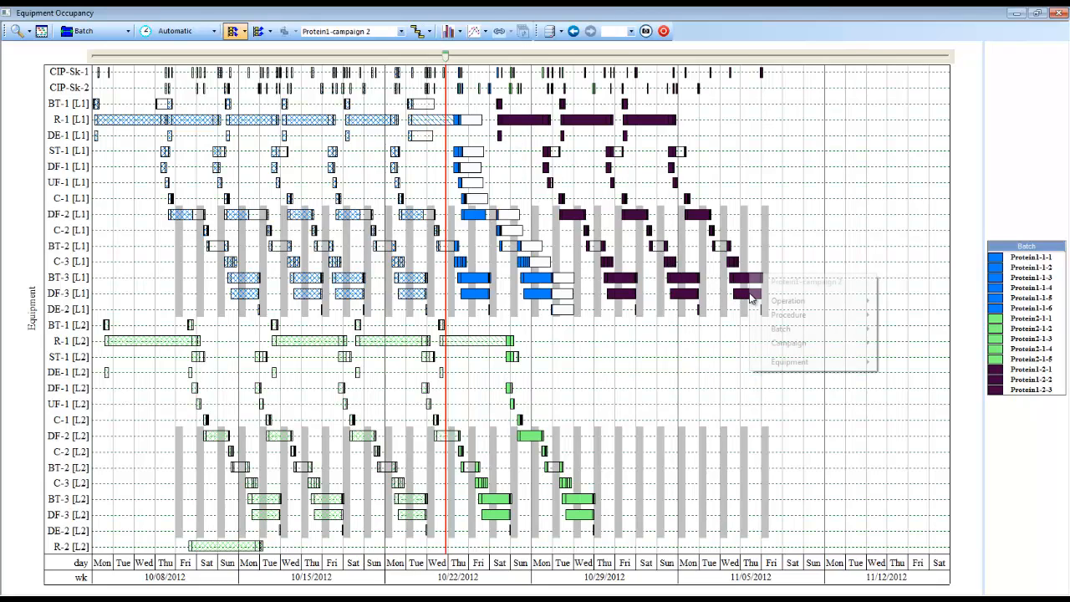
{"action": "mouse_move", "coordinate": [789, 304]}
{"action": "left_click", "coordinate": [907, 300]}
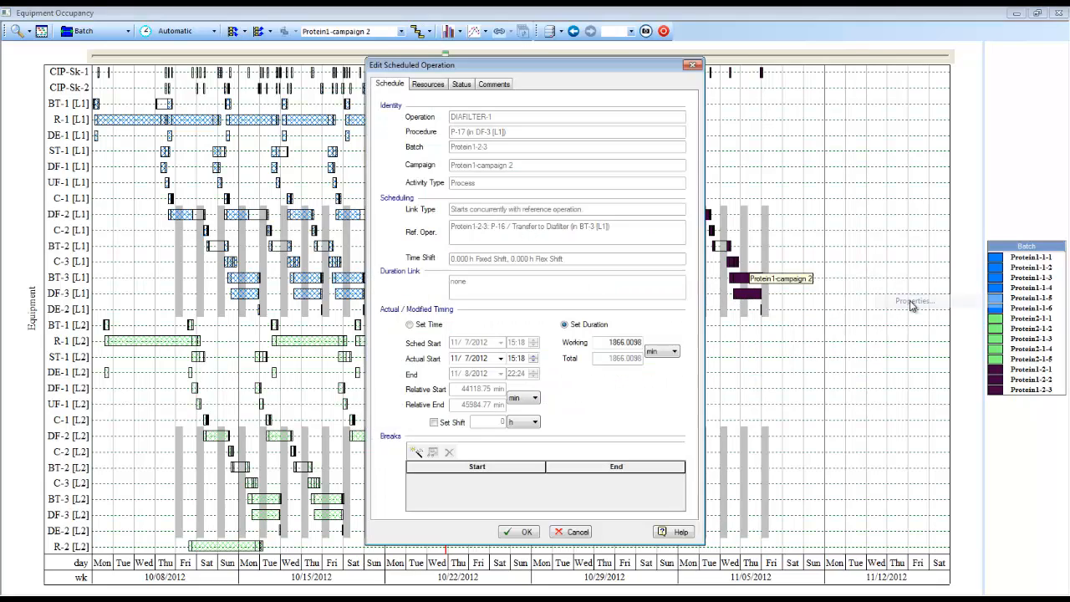
{"action": "left_click", "coordinate": [657, 352]}
{"action": "left_click", "coordinate": [648, 378]}
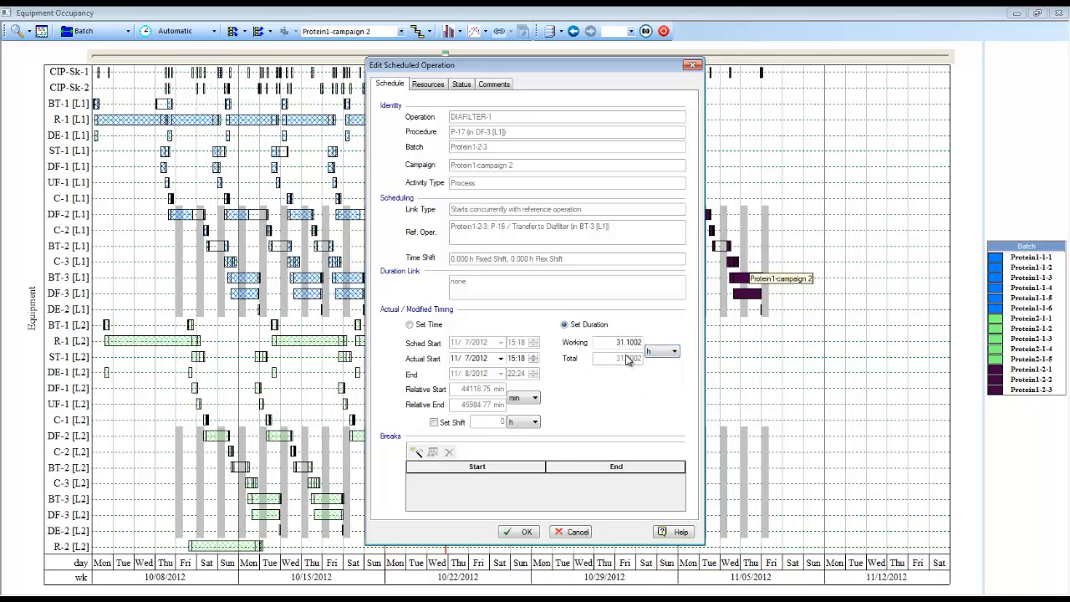
{"action": "left_click_drag", "start_coordinate": [617, 342], "coordinate": [657, 346]}
{"action": "type", "text": "48"}
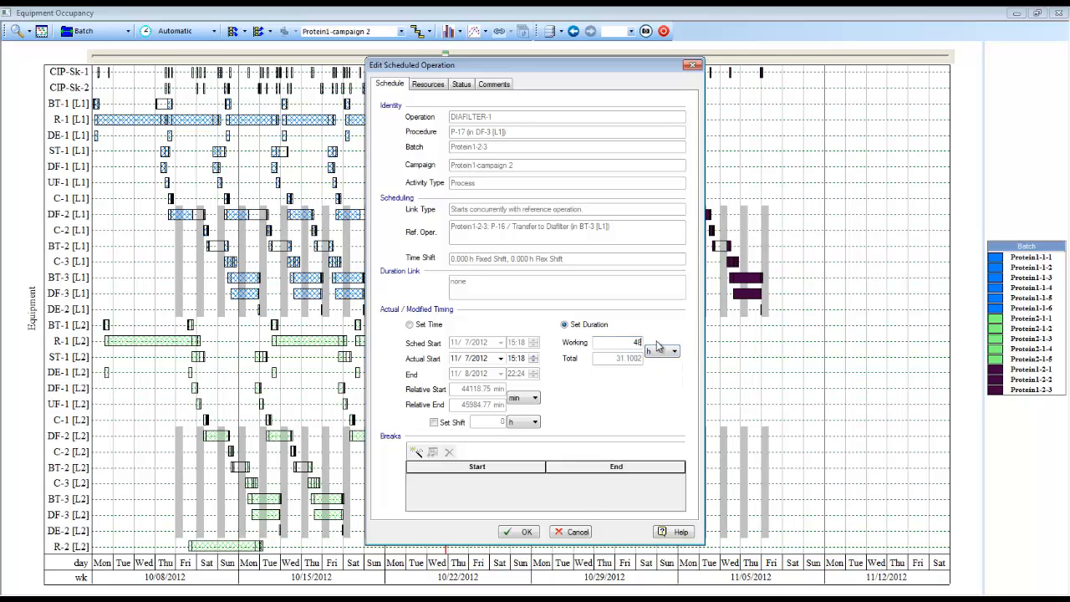
{"action": "left_click", "coordinate": [518, 532]}
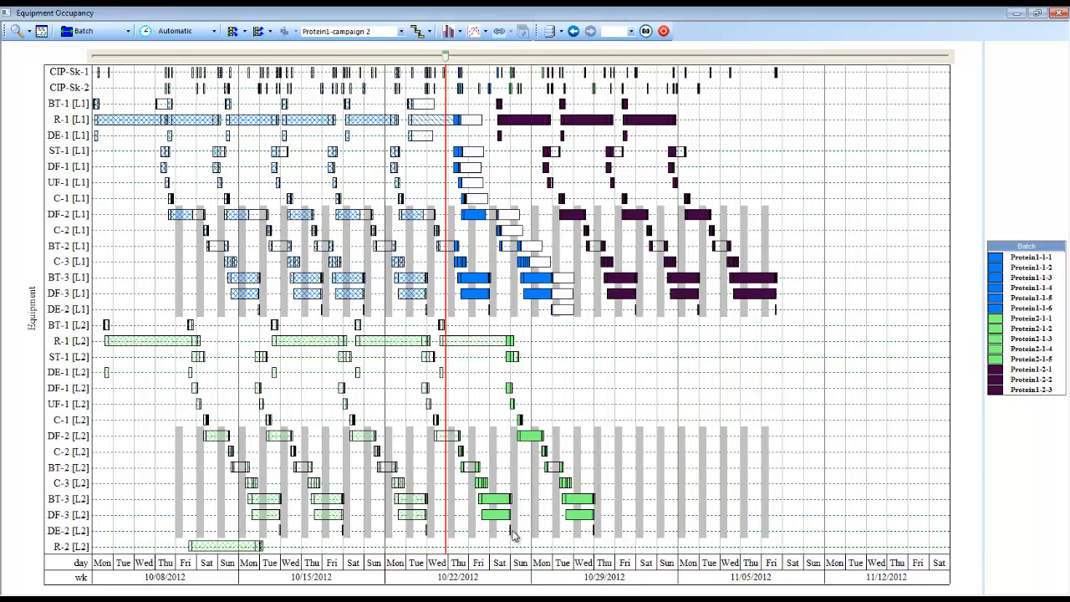
Record the updated schedule as trace 3, and recall traces 1 and 2 to compare the earlier schedules.
{"action": "left_click", "coordinate": [645, 31]}
{"action": "left_click", "coordinate": [645, 33]}
{"action": "left_click", "coordinate": [630, 31]}
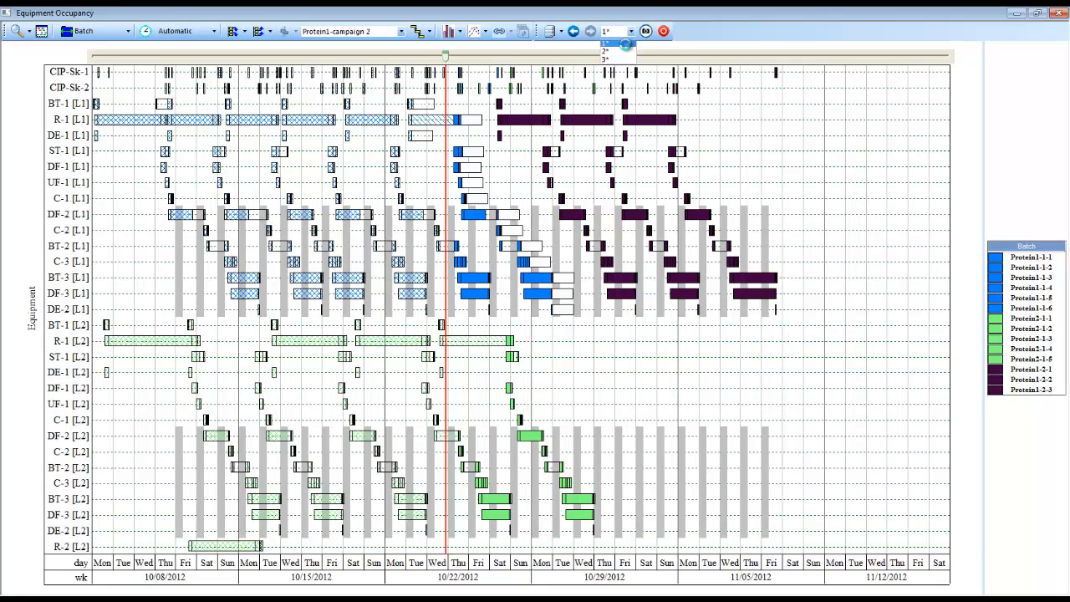
{"action": "left_click", "coordinate": [625, 43]}
{"action": "left_click", "coordinate": [630, 30]}
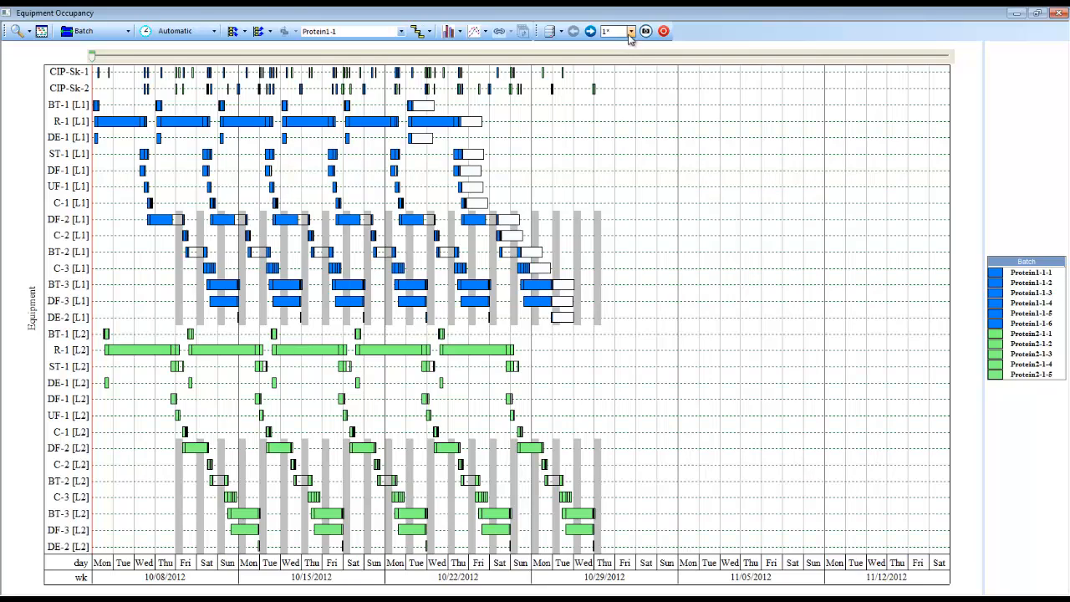
{"action": "left_click", "coordinate": [626, 51]}
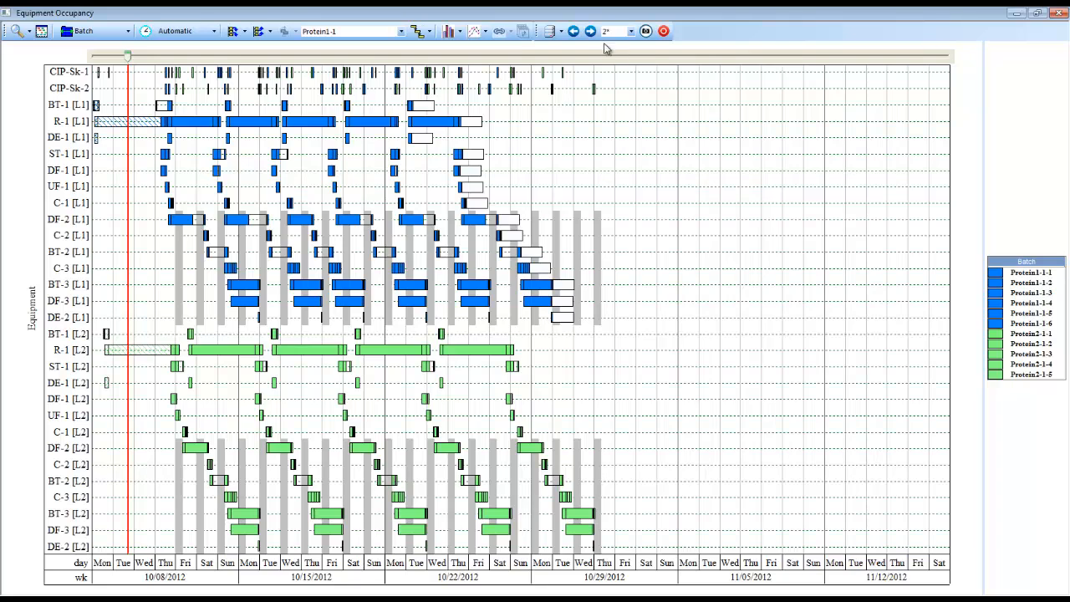
View the tardiness report for all stored campaigns in the Protein Production dataset.
{"action": "left_click", "coordinate": [560, 33]}
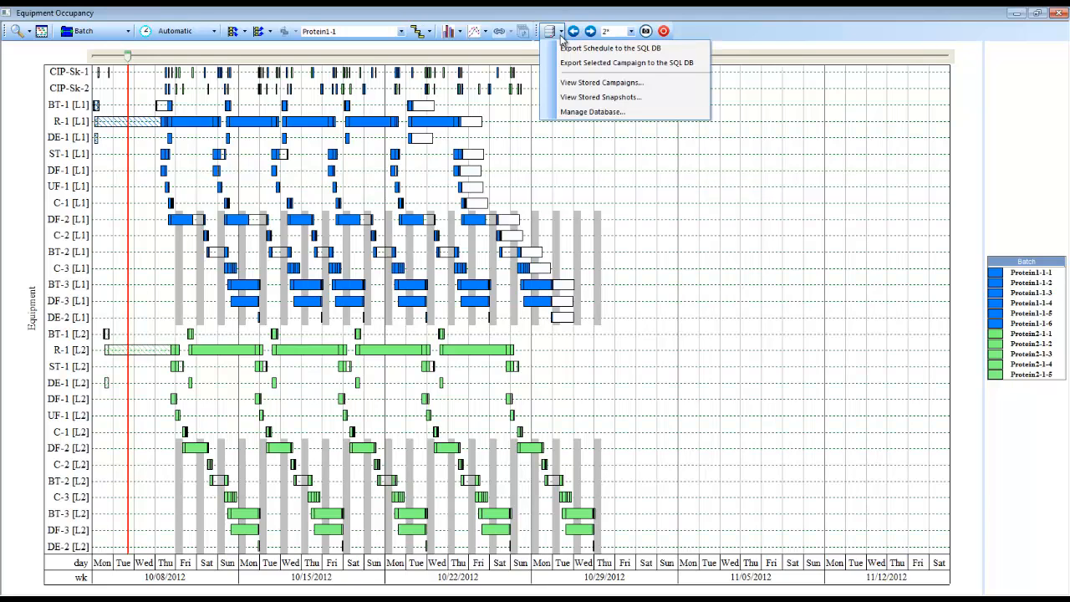
{"action": "left_click", "coordinate": [567, 83]}
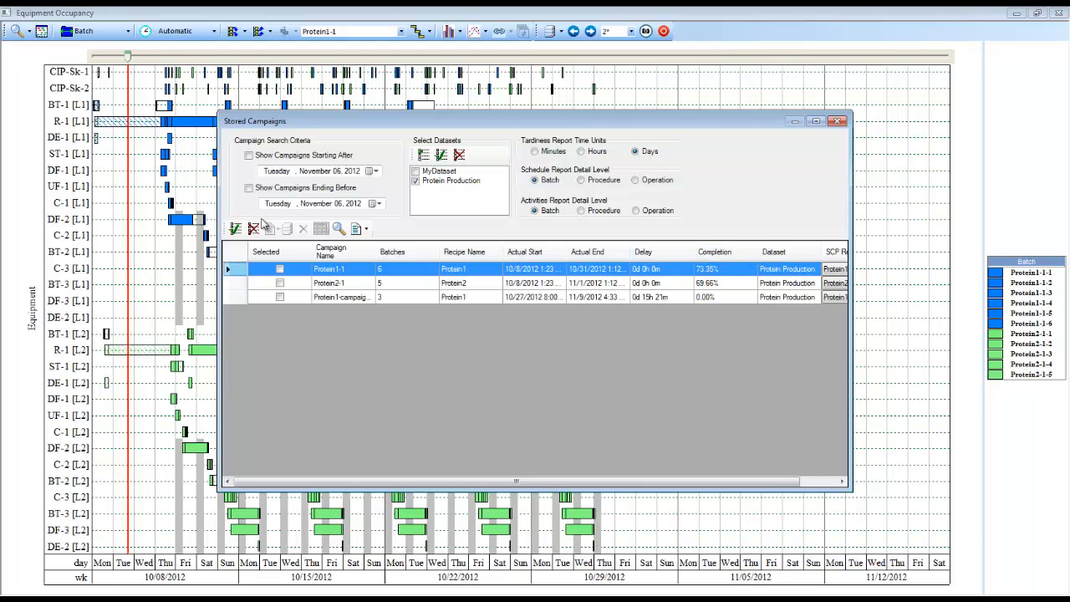
{"action": "left_click", "coordinate": [236, 231]}
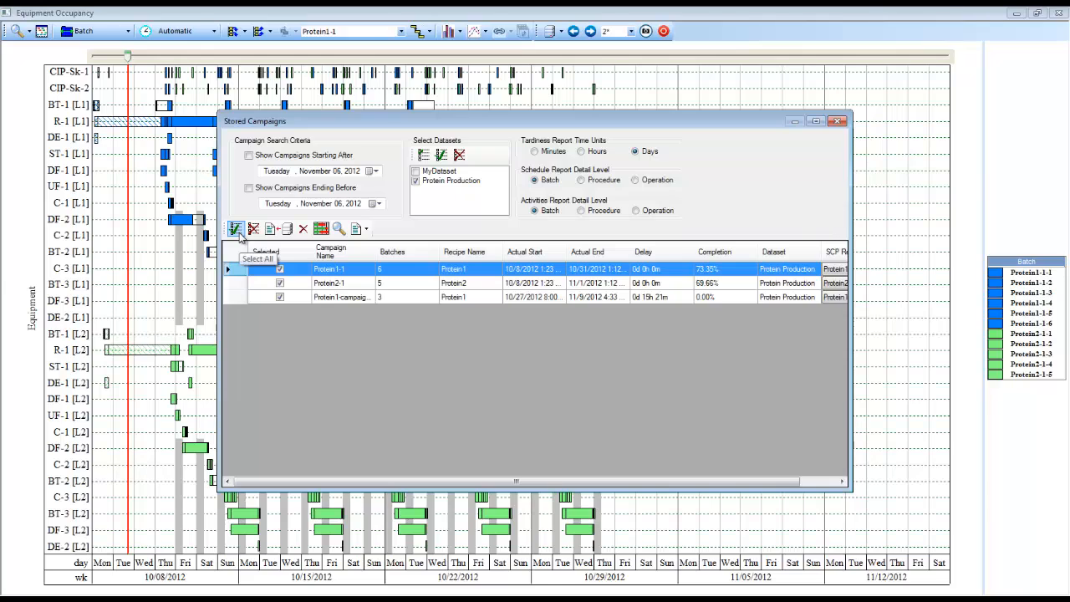
{"action": "left_click", "coordinate": [323, 231]}
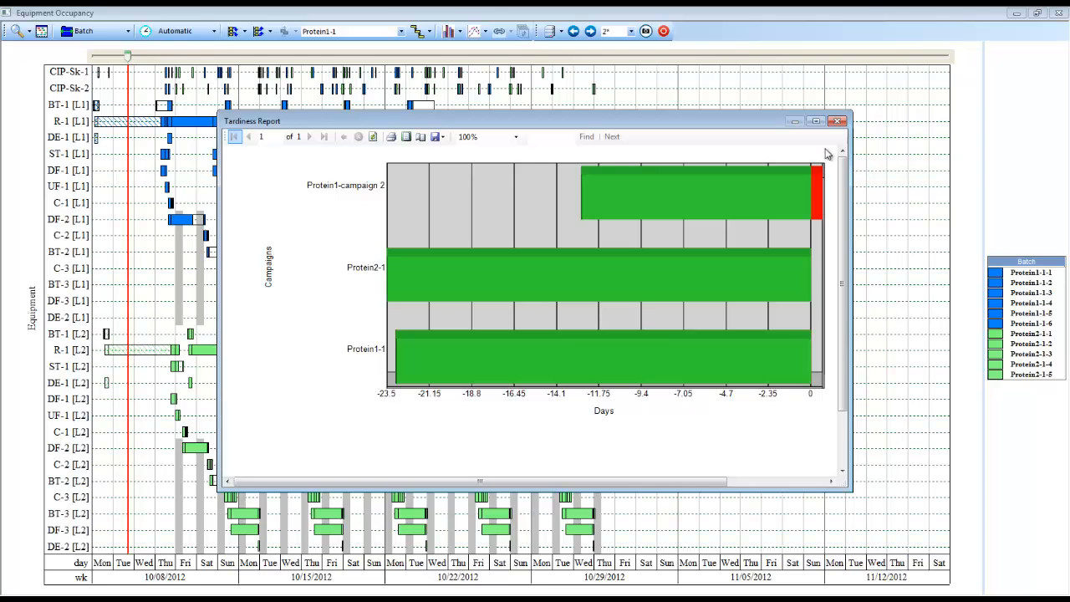
{"action": "left_click", "coordinate": [836, 121]}
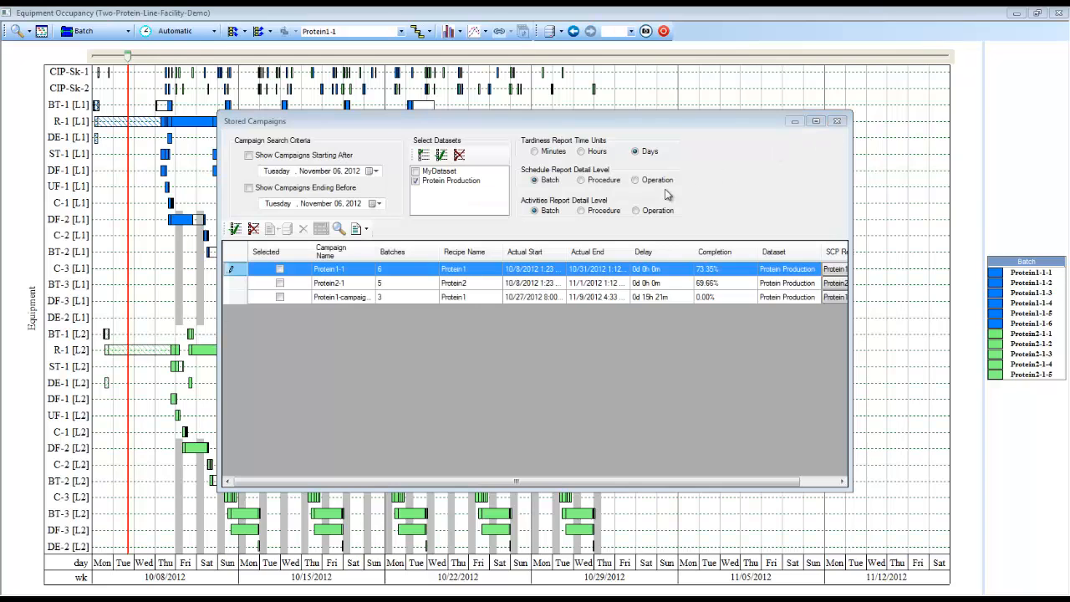
Examine the campaign details report for Protein1-1, including its batch list and the procedures of batch Protein1-1-1, and close the stored campaigns.
{"action": "left_click", "coordinate": [280, 269]}
{"action": "left_click", "coordinate": [358, 232]}
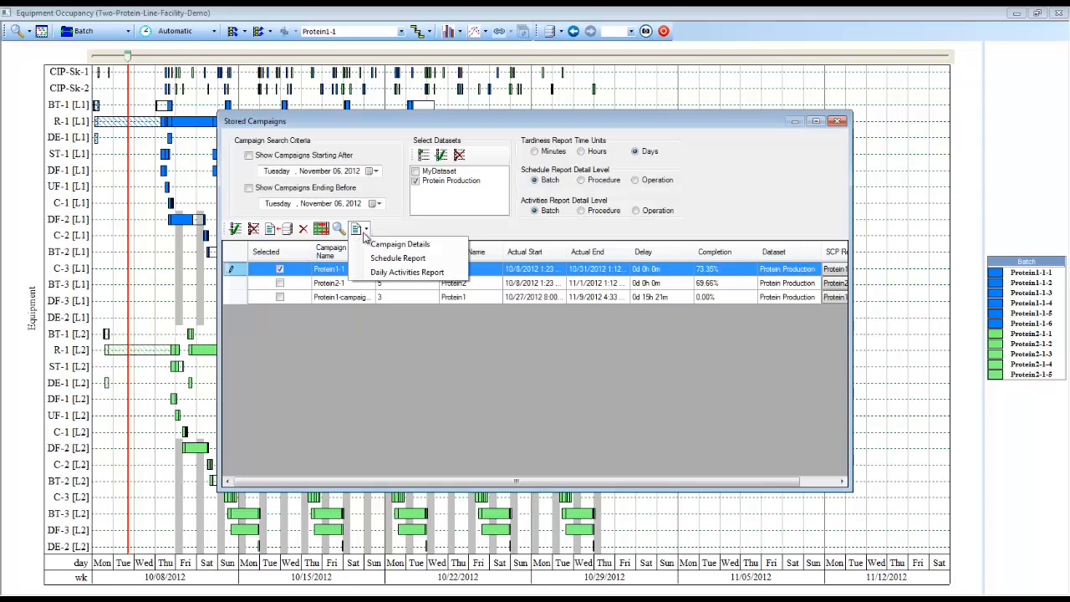
{"action": "left_click", "coordinate": [374, 243]}
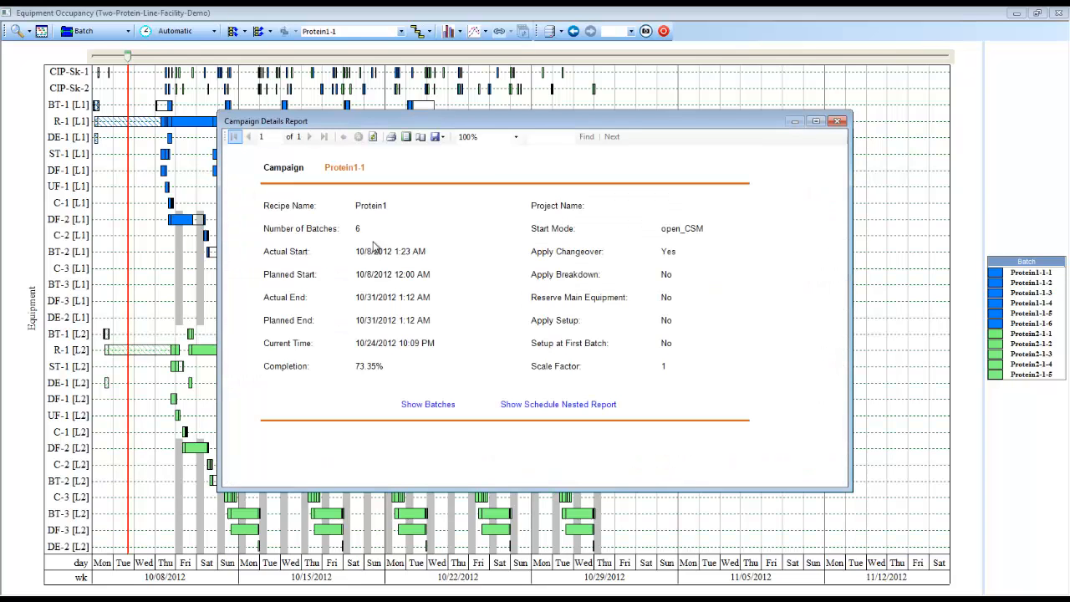
{"action": "left_click", "coordinate": [427, 406]}
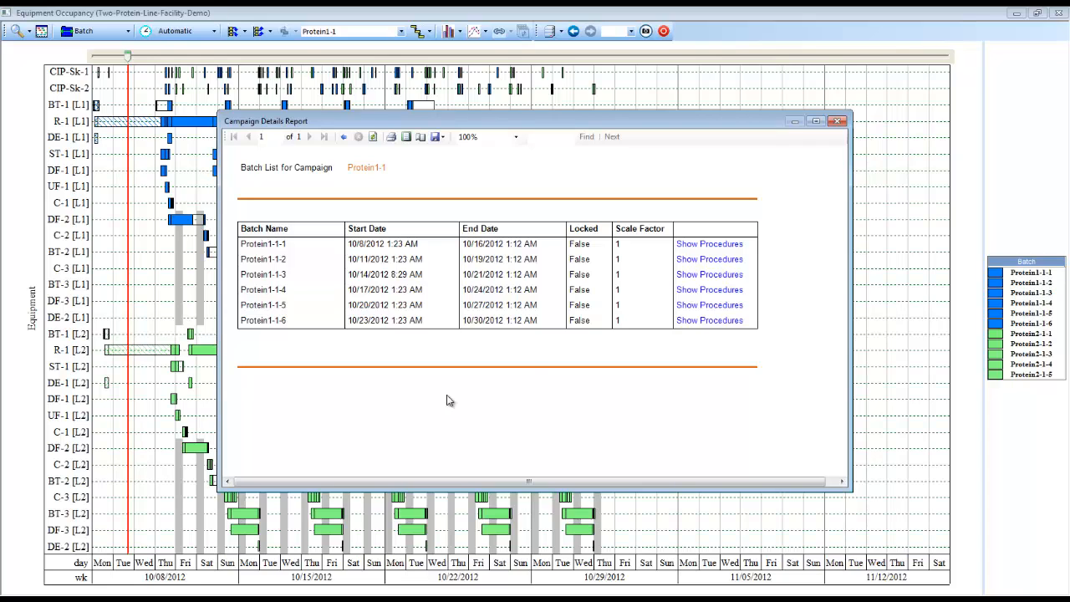
{"action": "left_click", "coordinate": [704, 244]}
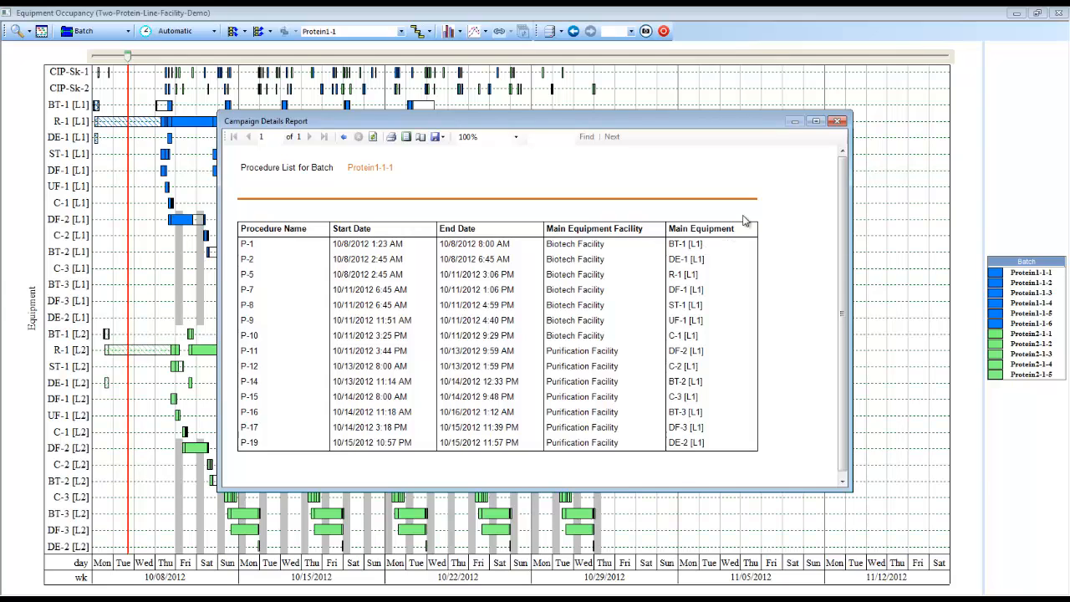
{"action": "left_click", "coordinate": [836, 123]}
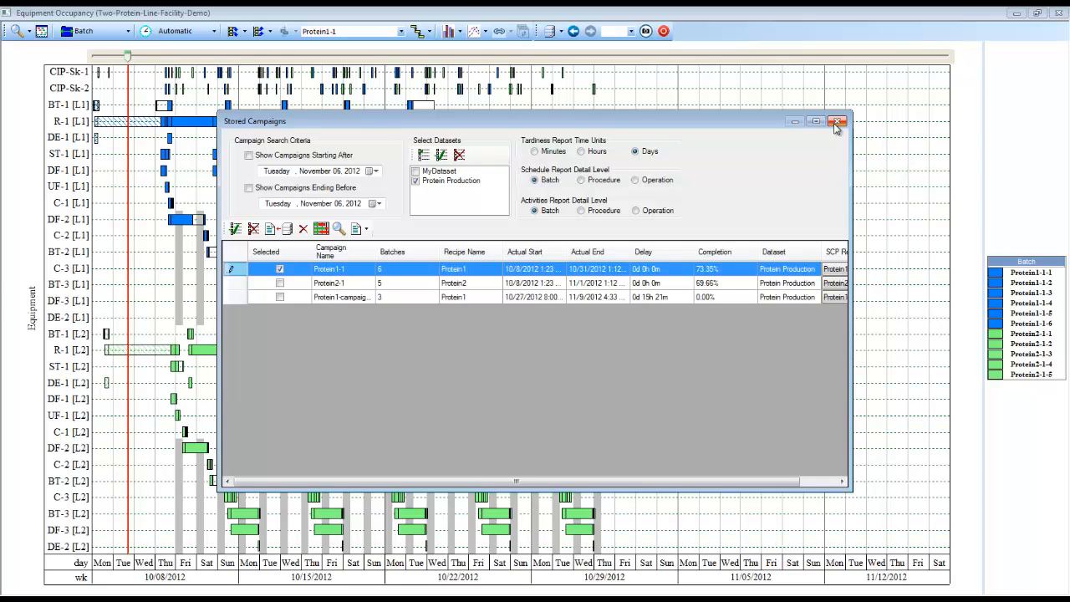
{"action": "left_click", "coordinate": [837, 123]}
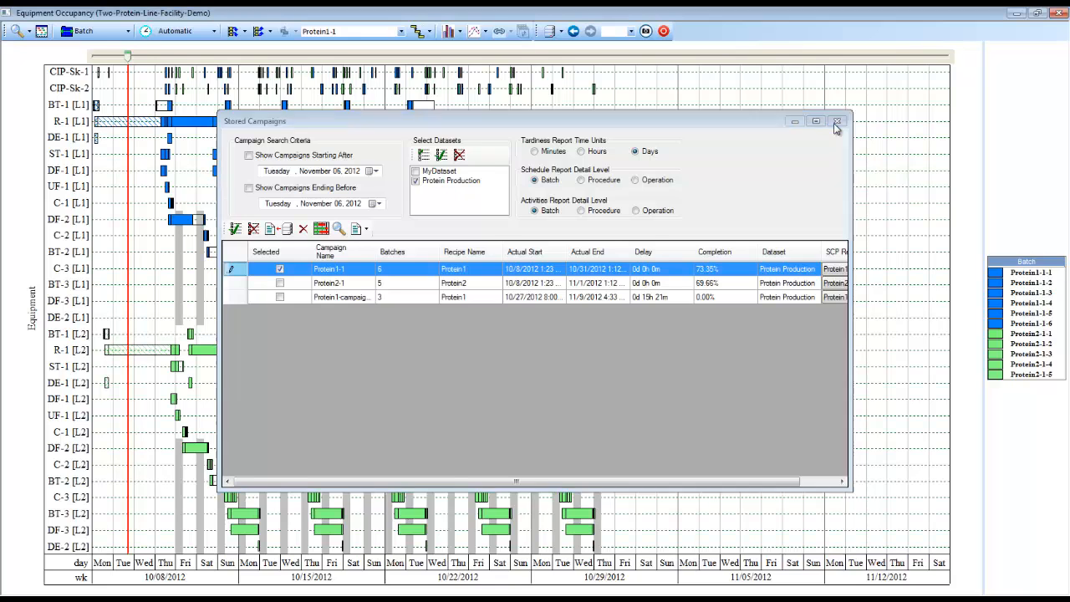
Close the equipment occupancy chart and generate the daily activity report for the schedule.
{"action": "left_click", "coordinate": [1059, 15]}
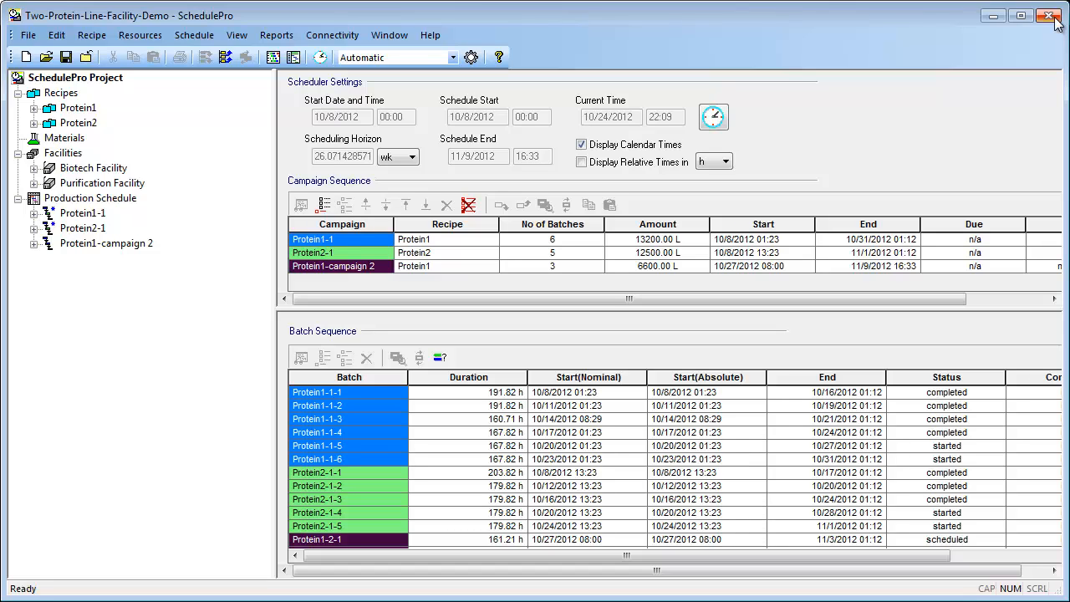
{"action": "left_click", "coordinate": [263, 40]}
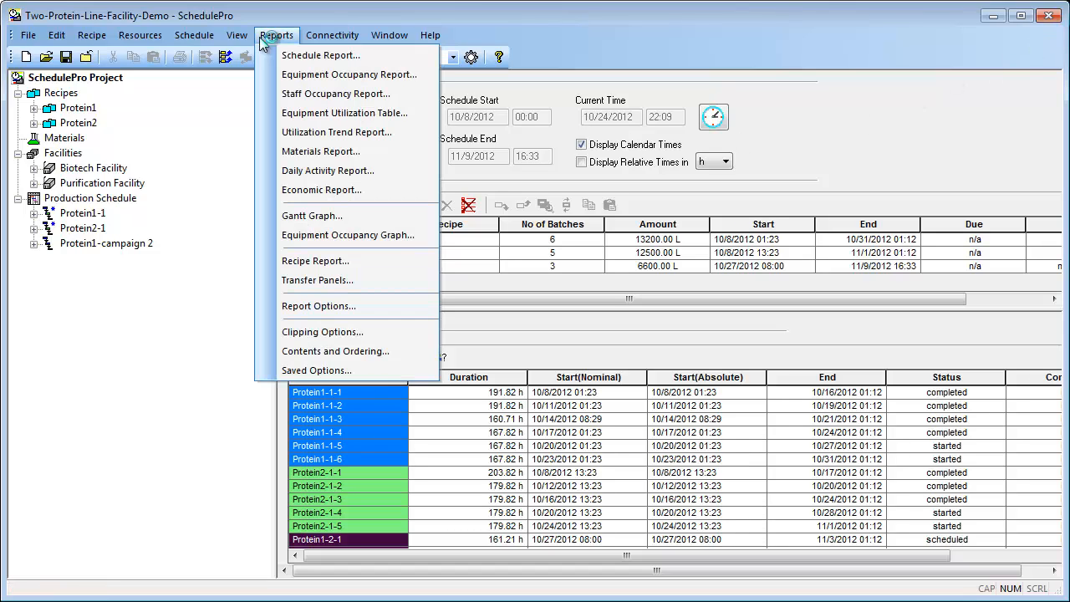
{"action": "left_click", "coordinate": [301, 172]}
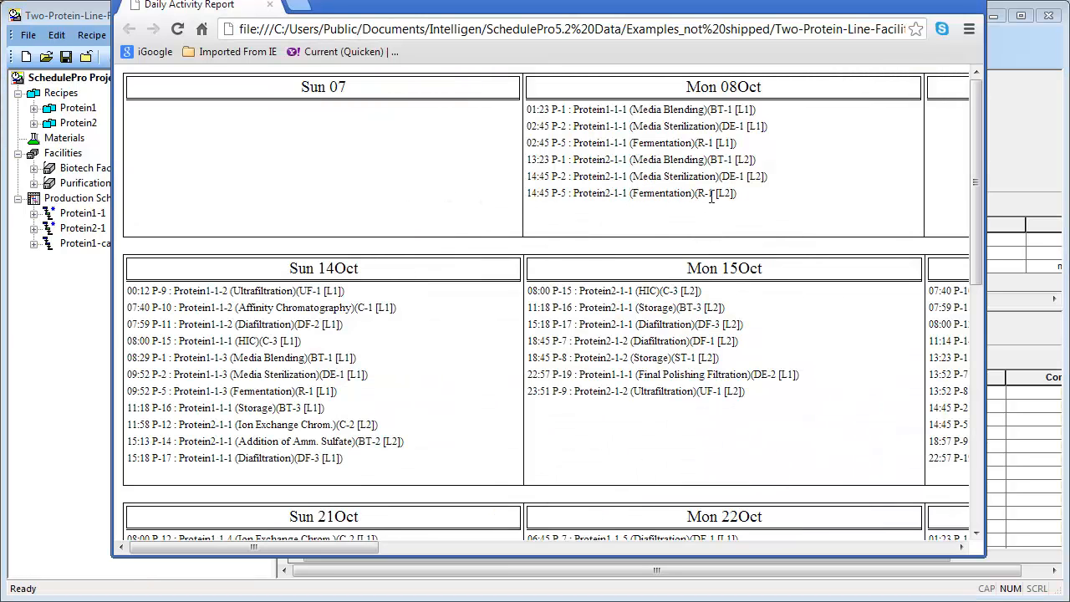